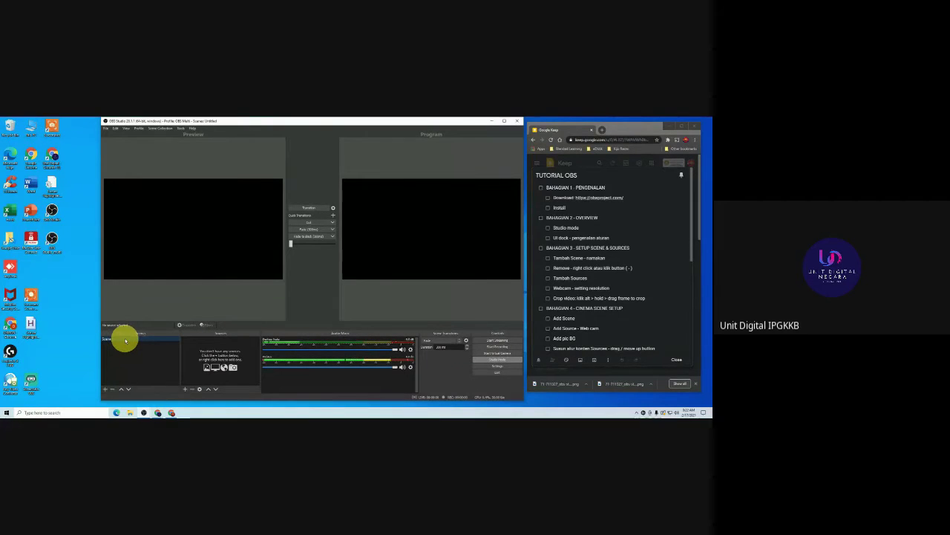
Rename the existing scene to "Kuliah".
right_click(125, 340)
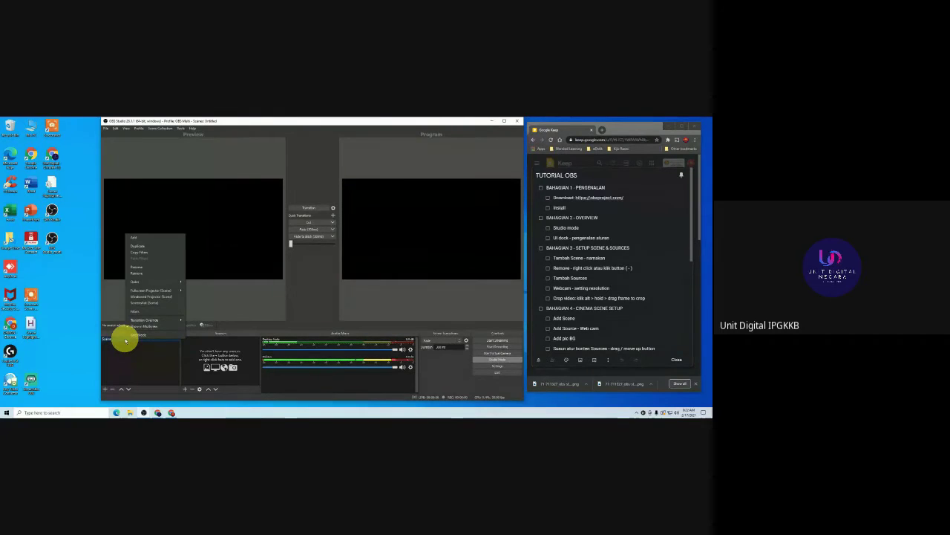
click(151, 273)
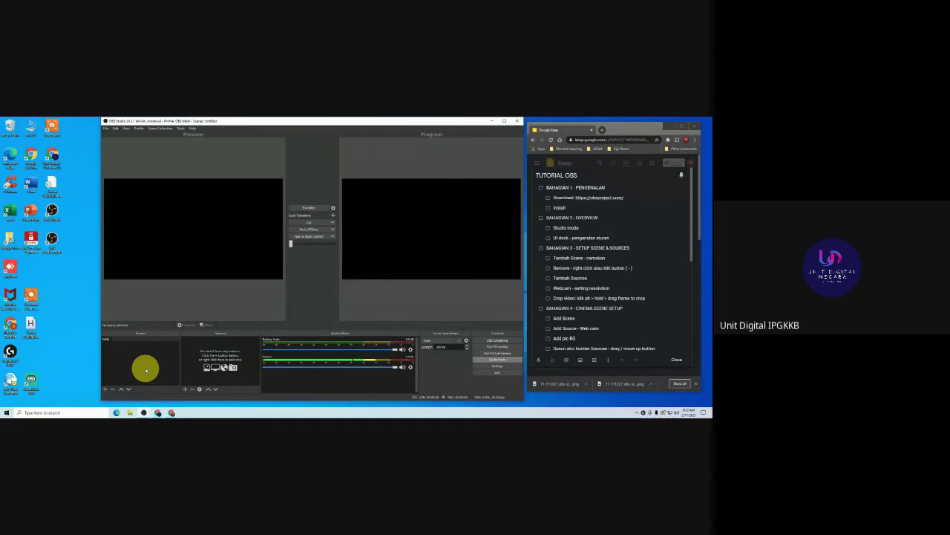
key(Return)
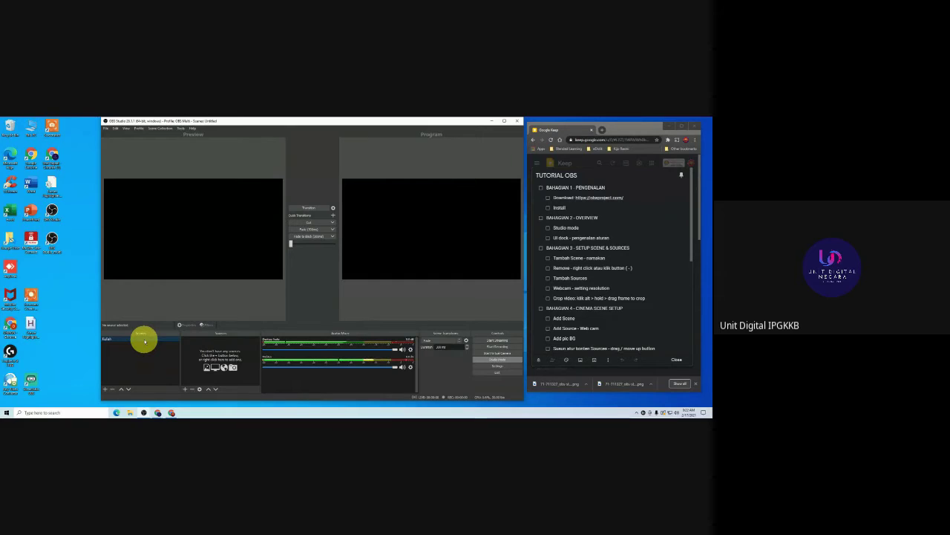
Rename the scene to "Kuliah Pdpr" and confirm the new name.
right_click(145, 340)
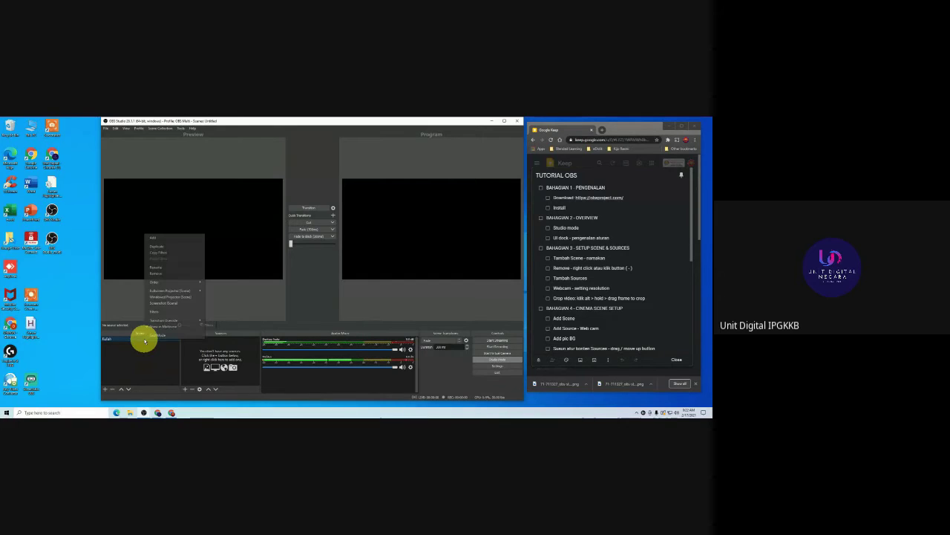
click(161, 272)
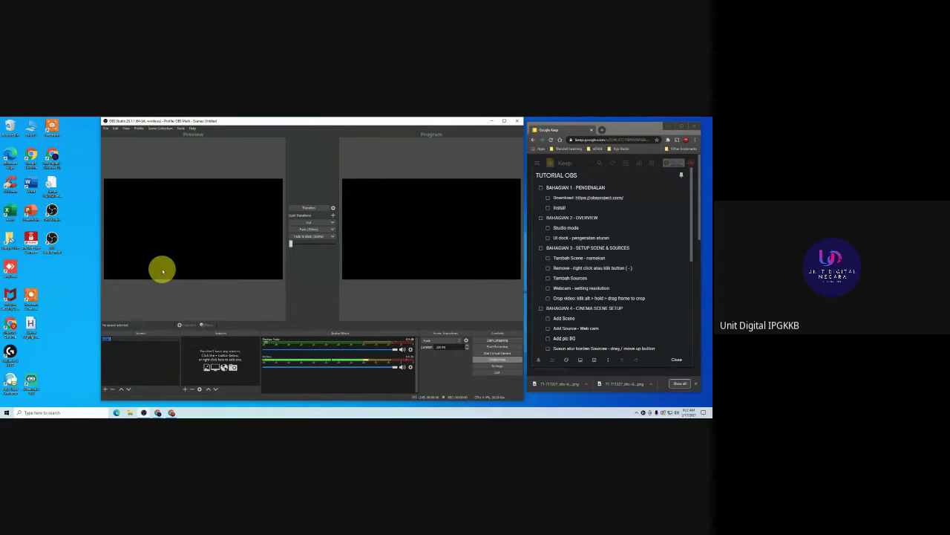
right_click(118, 339)
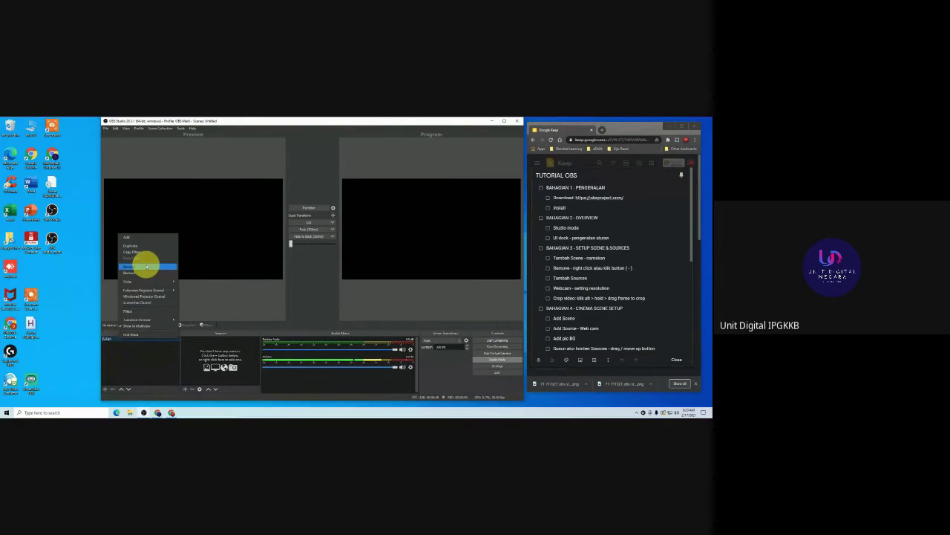
click(147, 265)
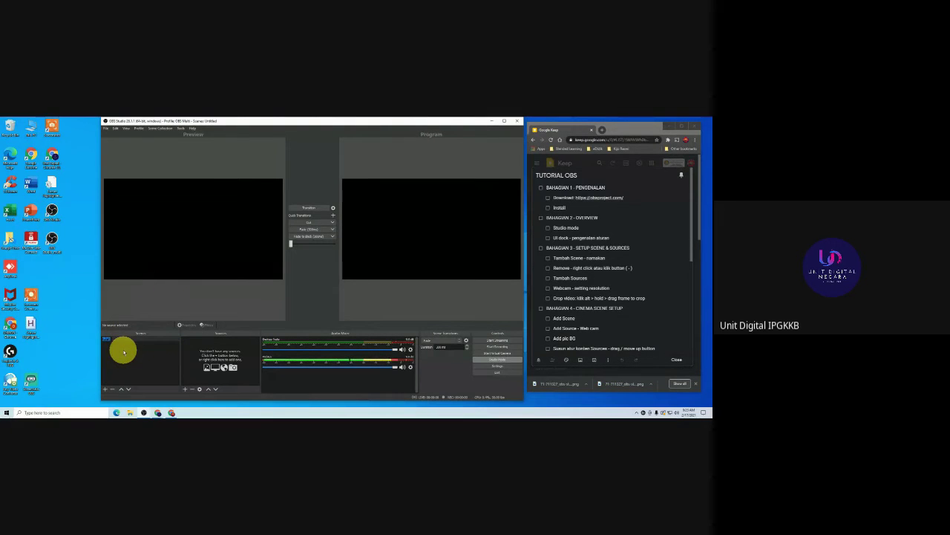
click(124, 353)
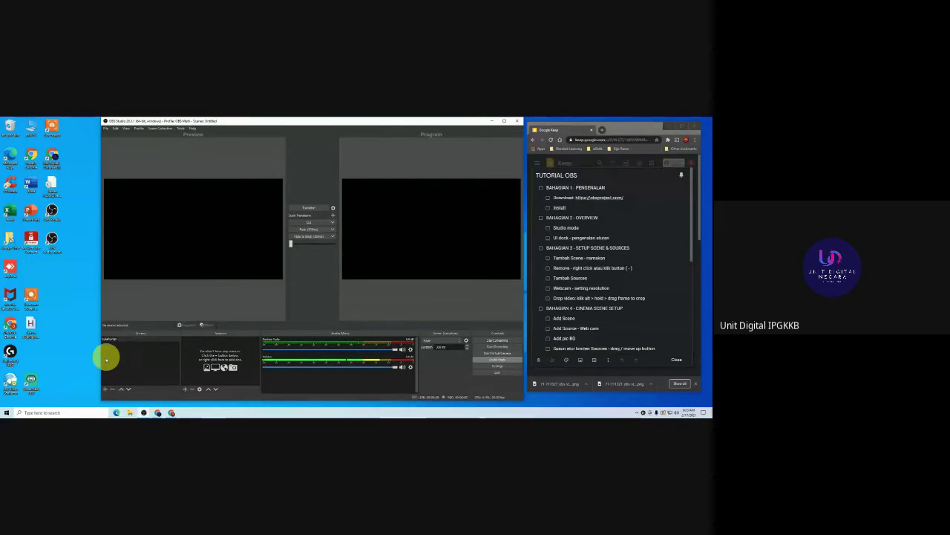
click(131, 364)
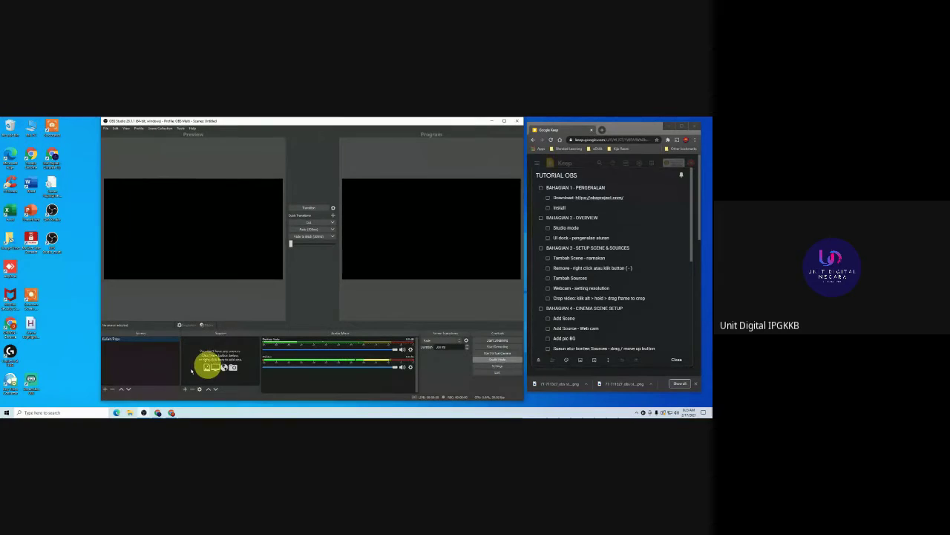
Open the dialog for adding a scene and cancel it without creating one.
click(107, 388)
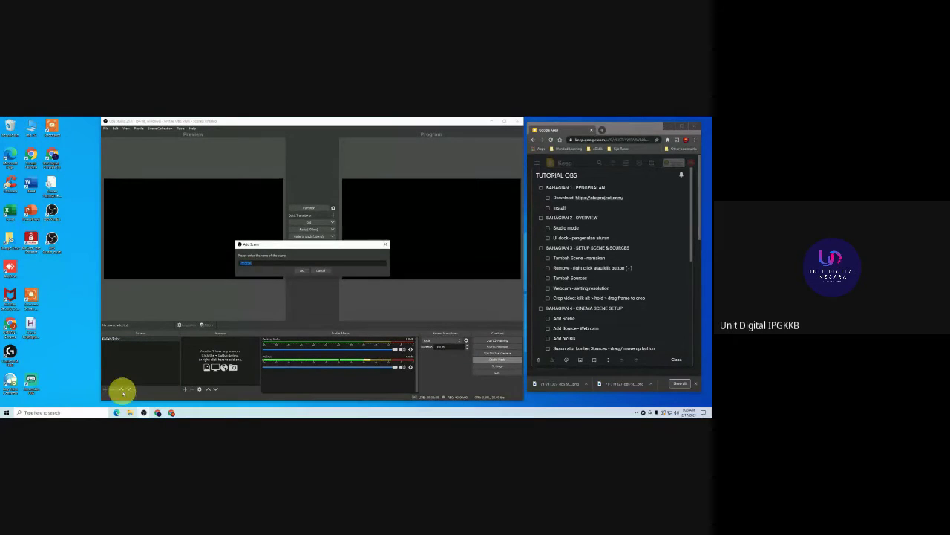
click(324, 270)
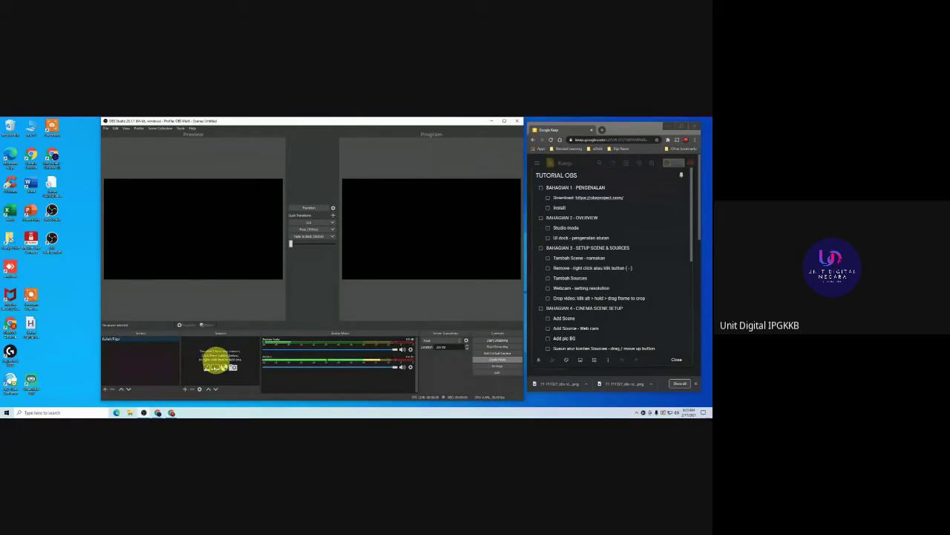
Add a new Video Capture Device source named "Big Cam" to the Kuliah Pdpr scene.
click(185, 389)
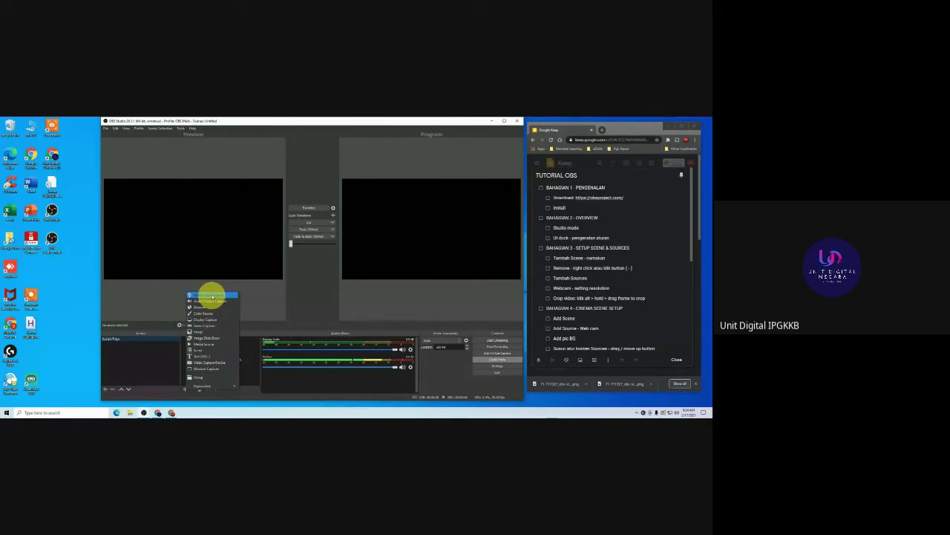
click(218, 364)
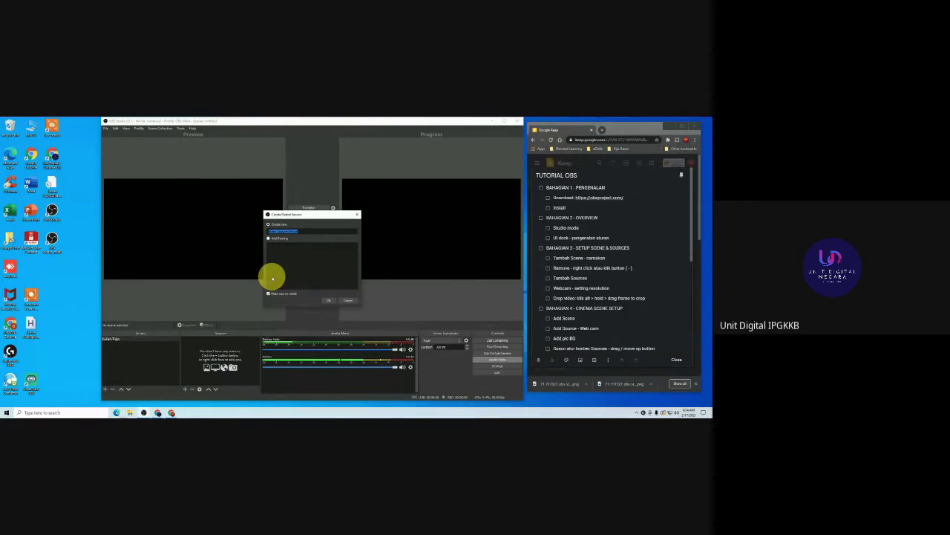
text(tech)
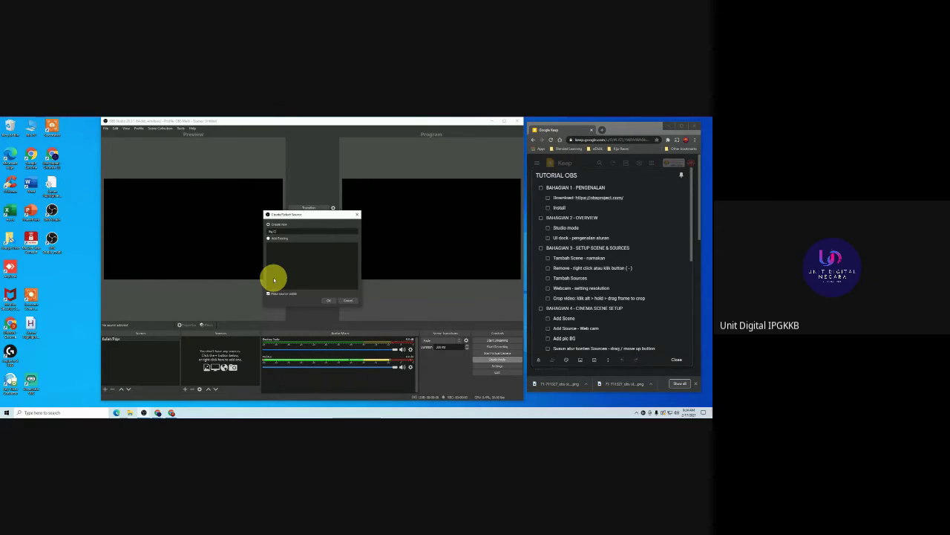
click(327, 303)
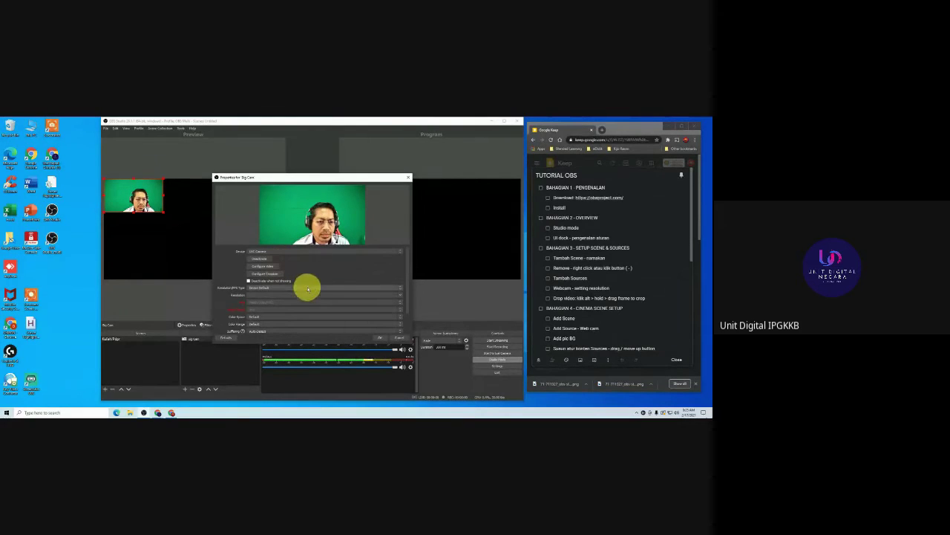
Set the Big Cam source's resolution/FPS type to Custom and its resolution to 1920x1080.
click(399, 289)
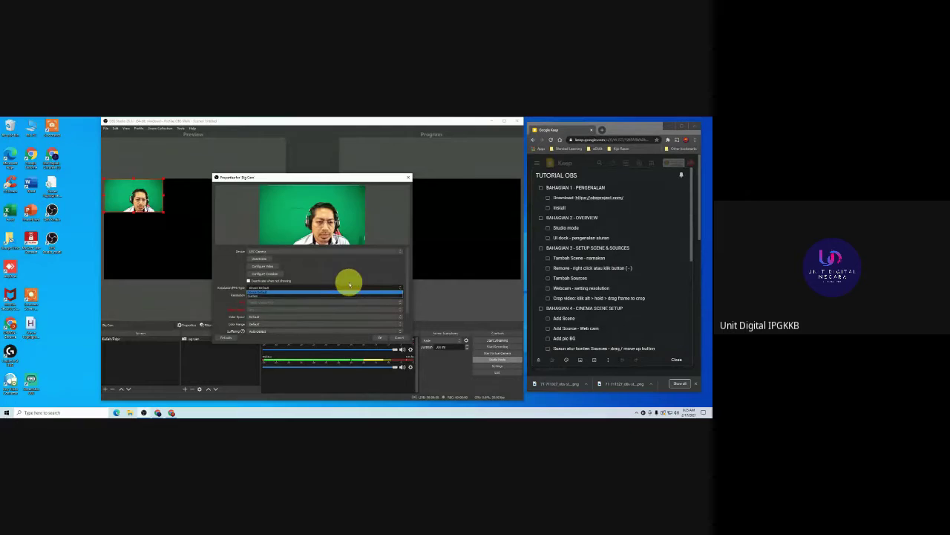
click(345, 296)
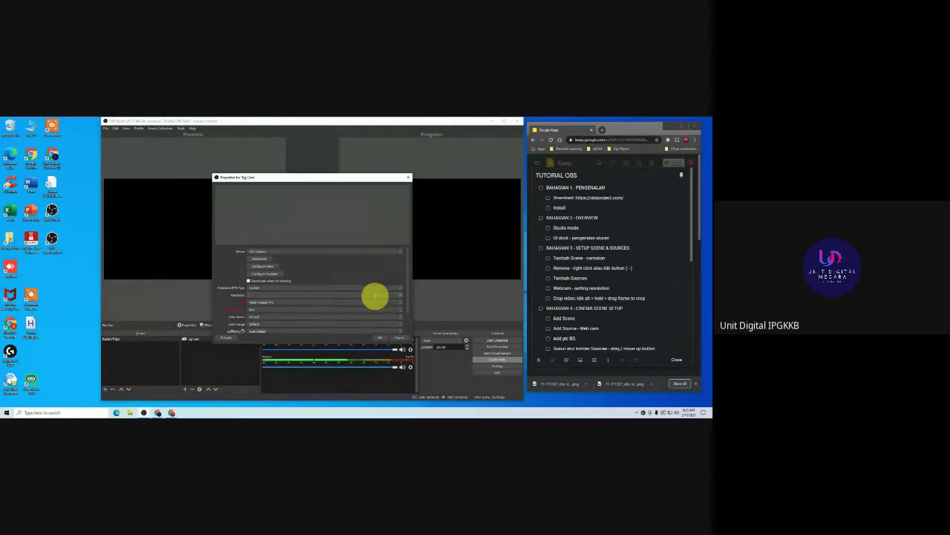
click(399, 296)
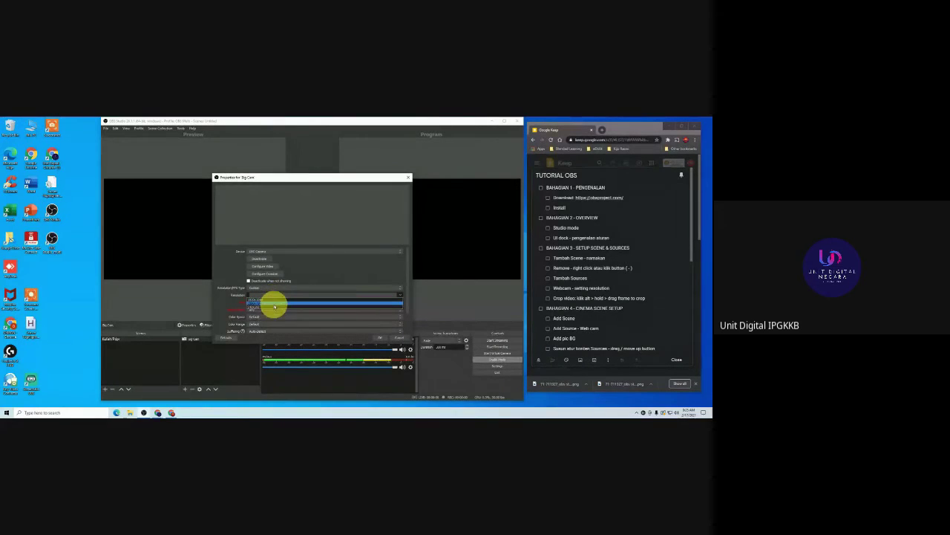
click(276, 300)
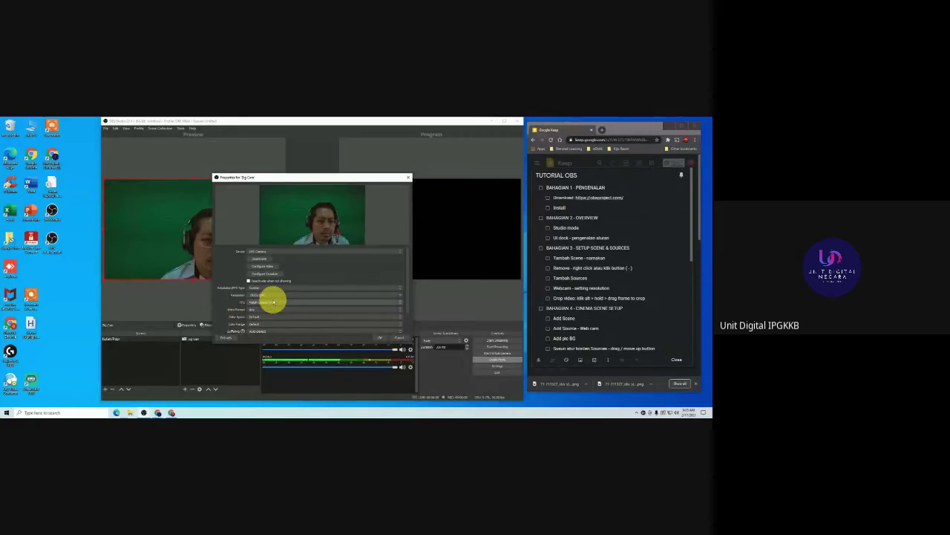
Try the 1280x720 and 640x360 resolutions for Big Cam, and return its resolution to 1920x1080.
click(400, 295)
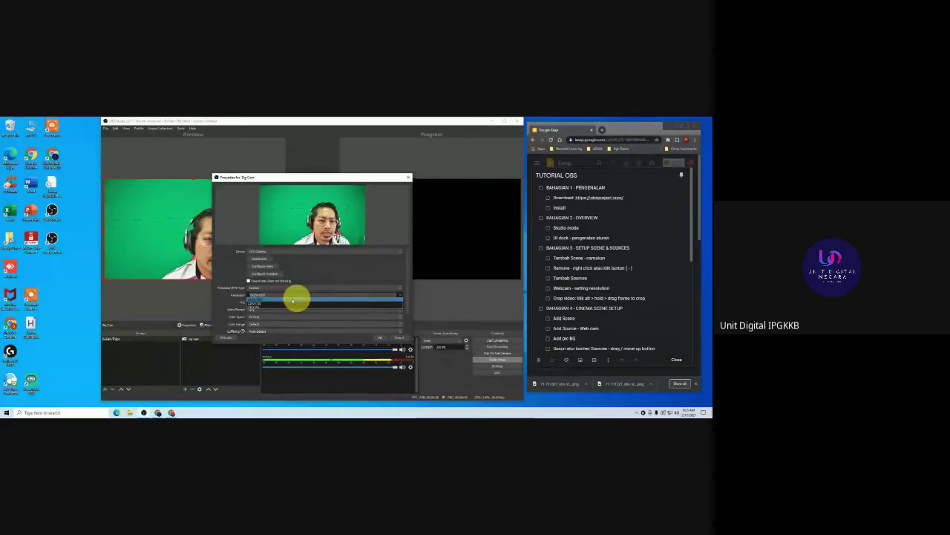
click(274, 303)
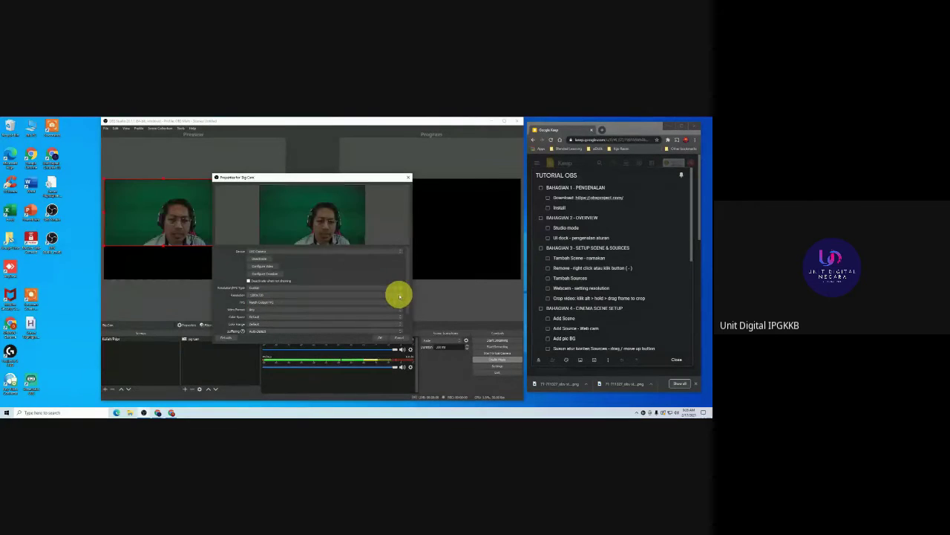
click(399, 295)
click(278, 307)
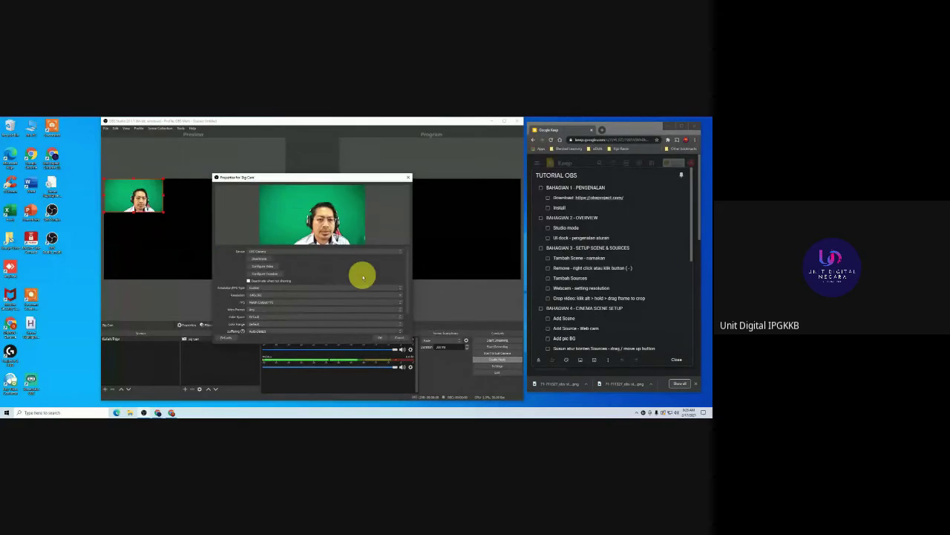
click(399, 297)
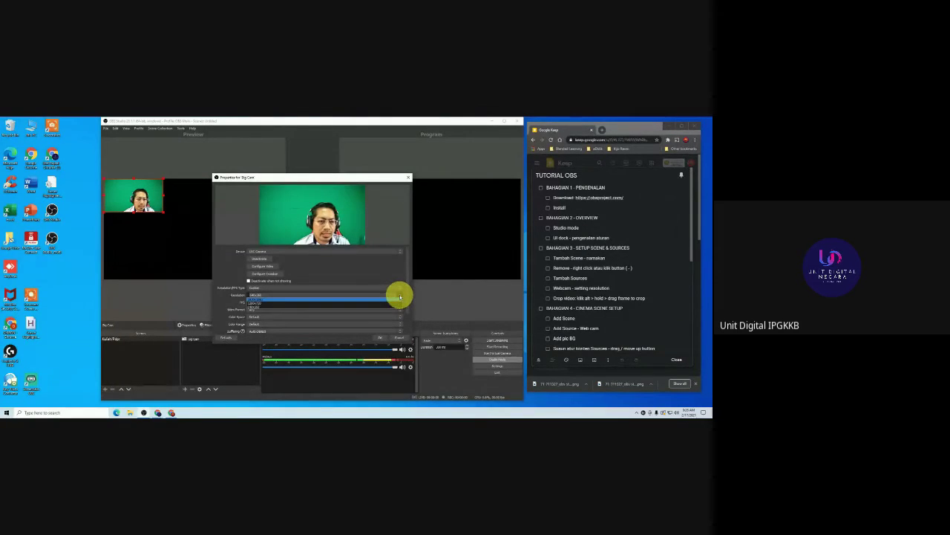
click(266, 300)
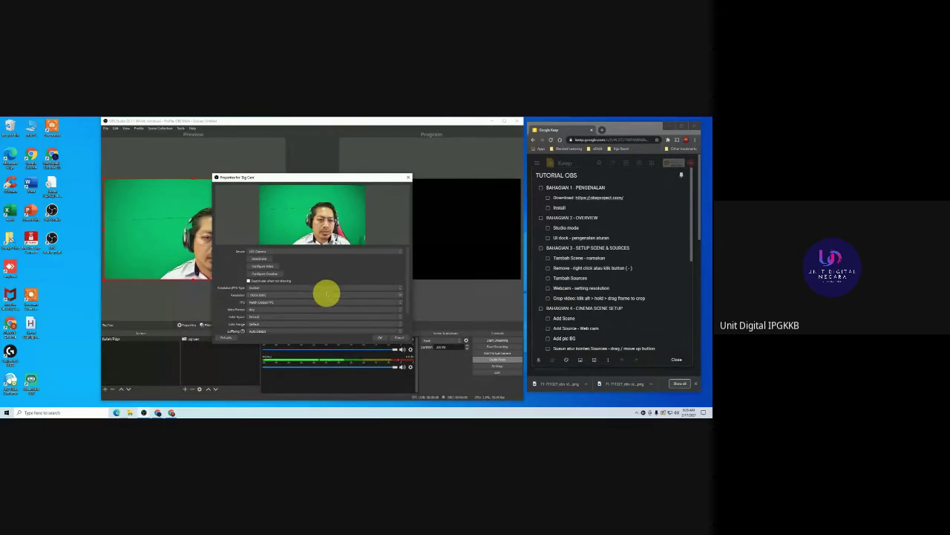
Set the Big Cam source's FPS to 30 and accept its properties.
click(398, 305)
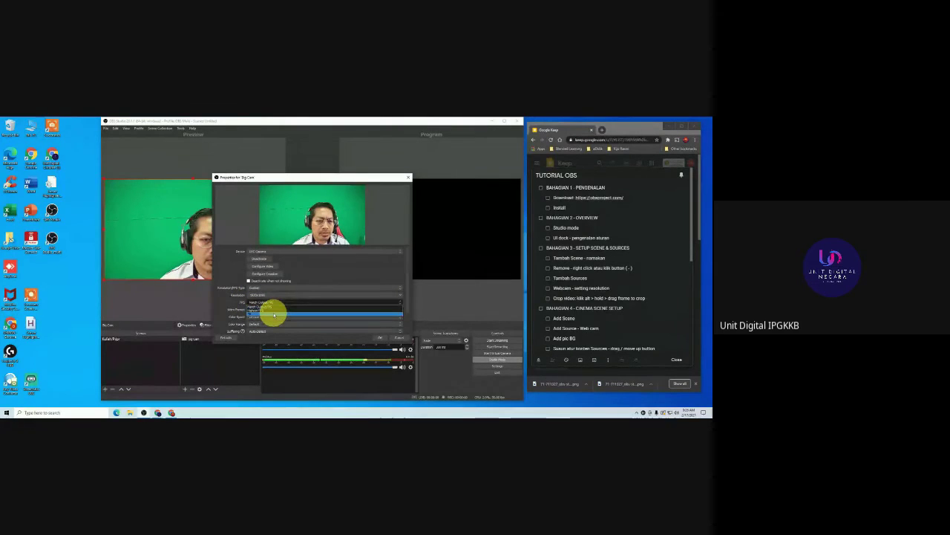
click(274, 315)
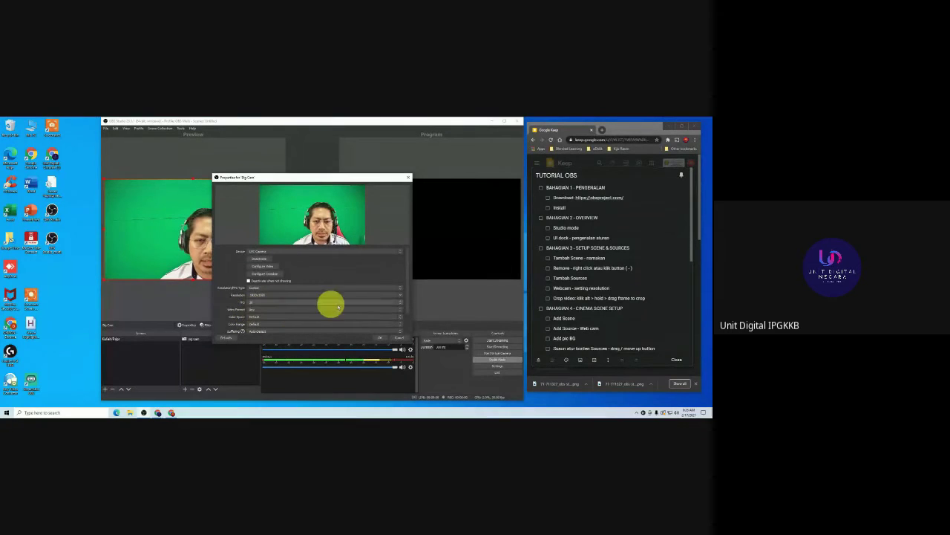
click(379, 338)
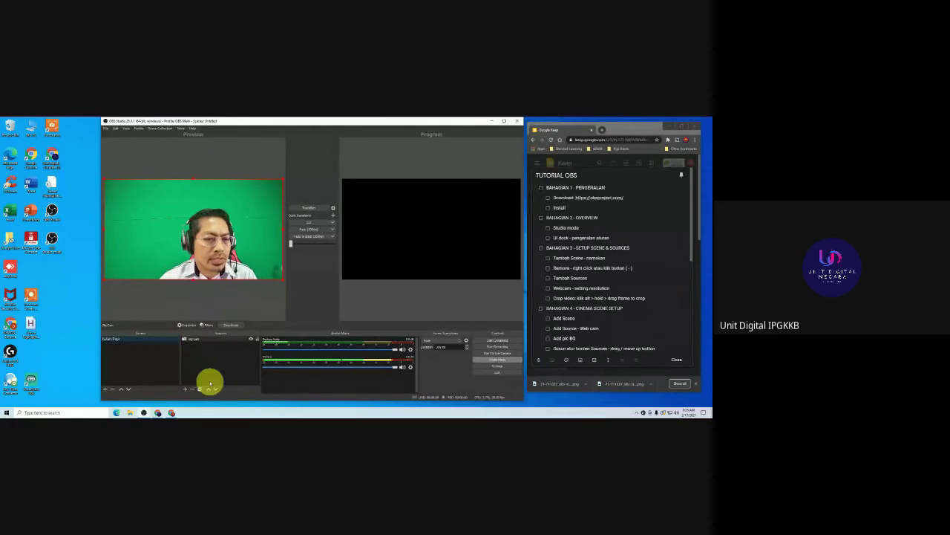
click(214, 368)
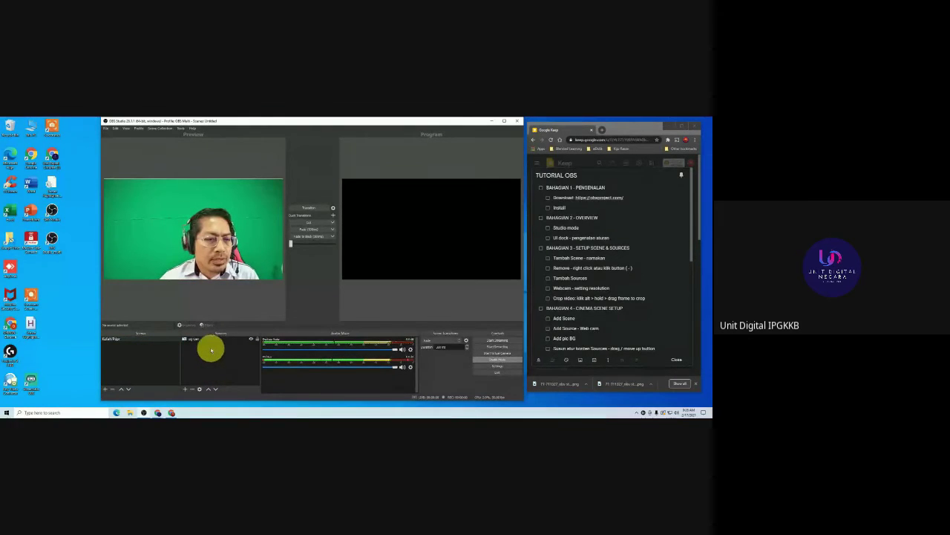
click(195, 339)
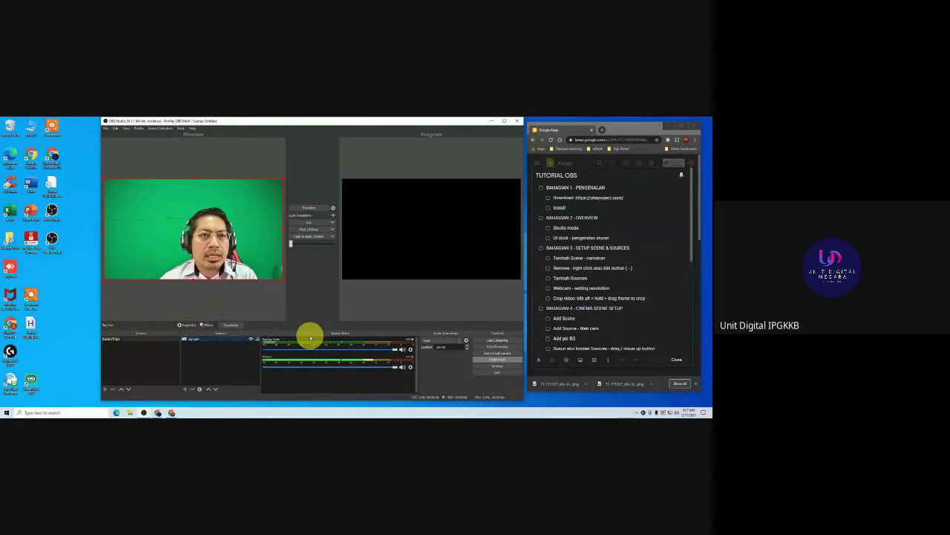
click(163, 344)
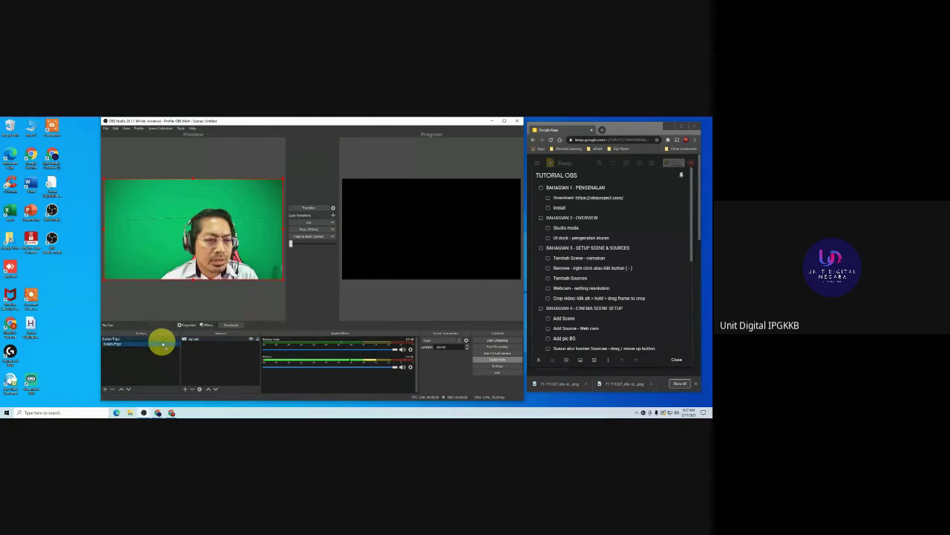
drag(162, 344, 162, 343)
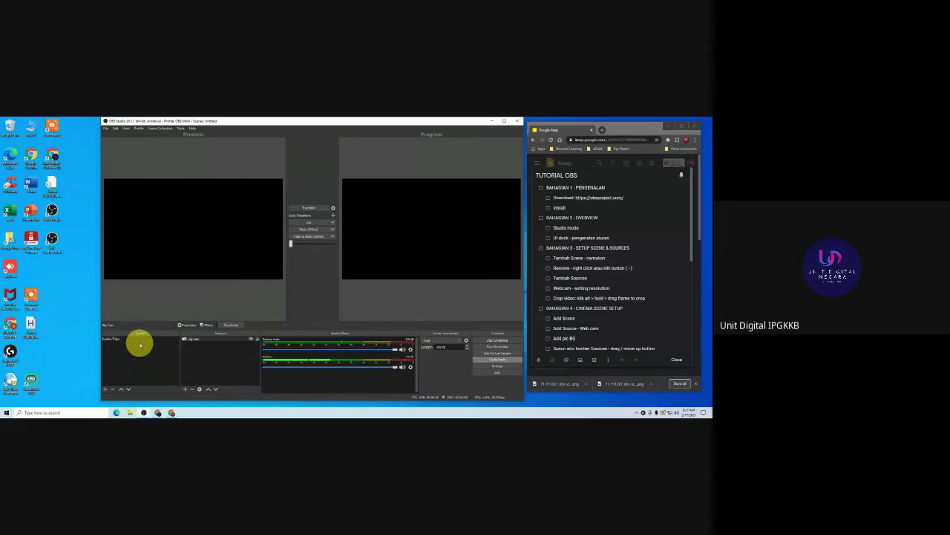
click(133, 339)
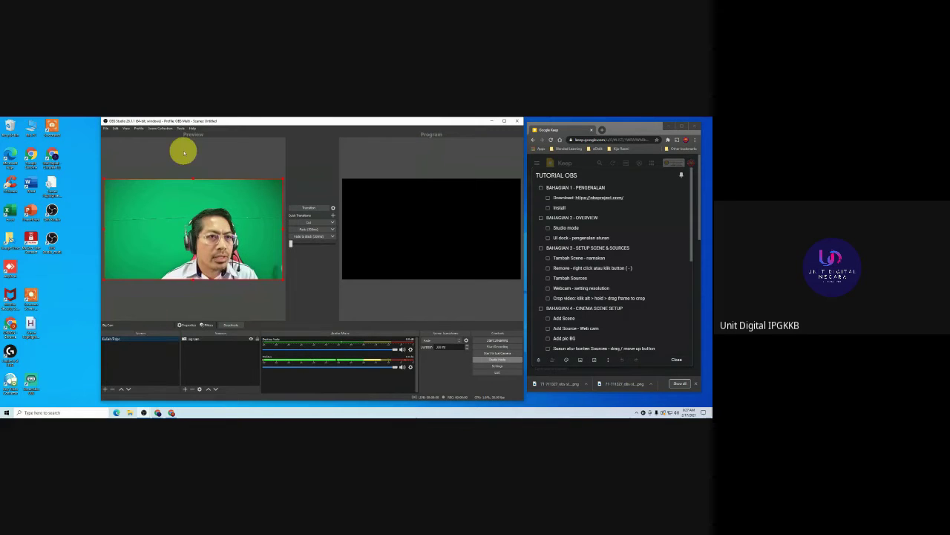
Unlock the interface docks and detach the Scenes dock so it floats over the preview.
click(139, 128)
mouse_move(123, 127)
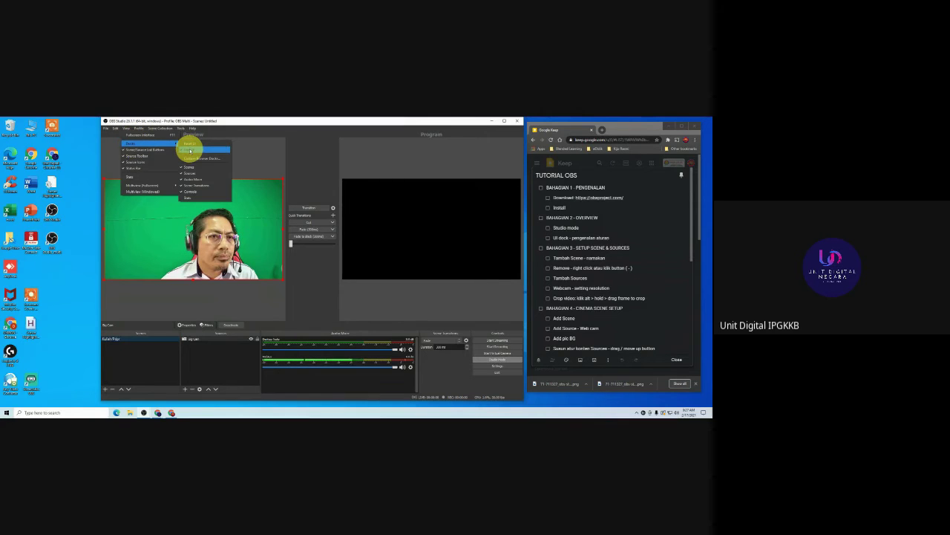
click(190, 150)
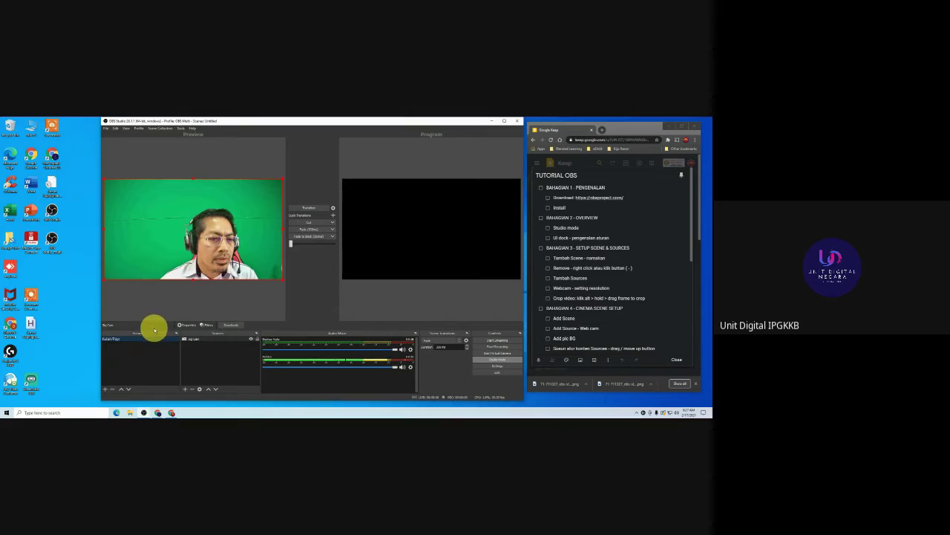
drag(153, 334, 228, 191)
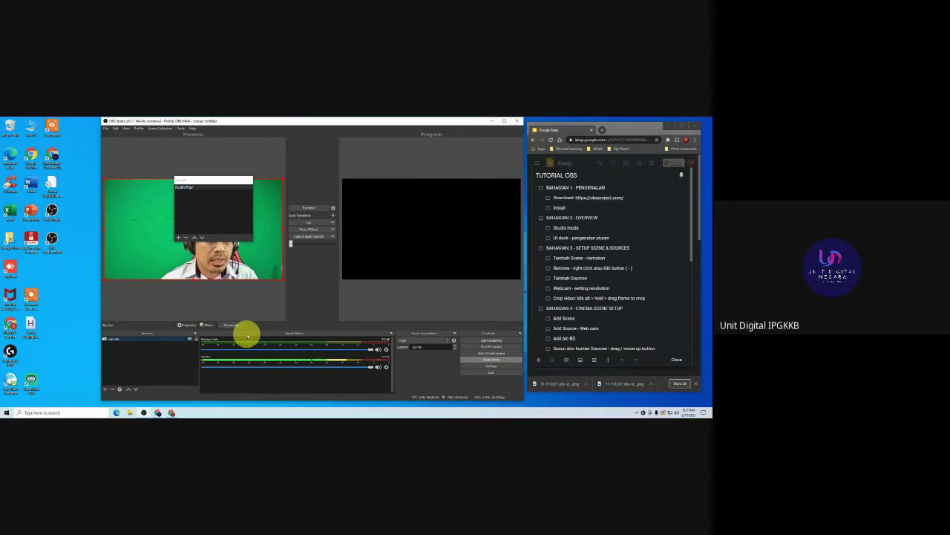
Detach the Audio Mixer and Scene Transitions docks and reposition them and the floating Scenes dock over the preview and program areas.
drag(245, 334, 340, 225)
drag(367, 333, 363, 263)
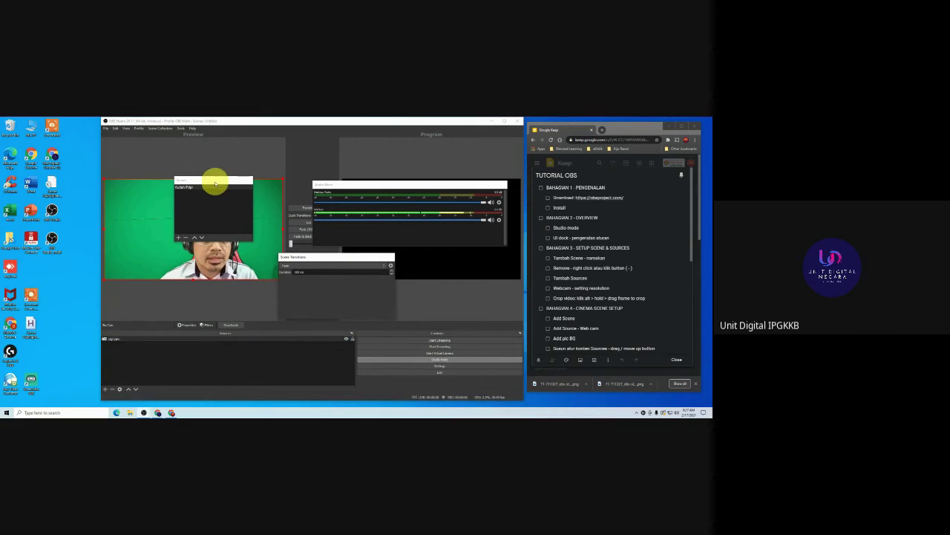
drag(213, 183, 187, 161)
drag(367, 186, 342, 165)
drag(346, 256, 430, 250)
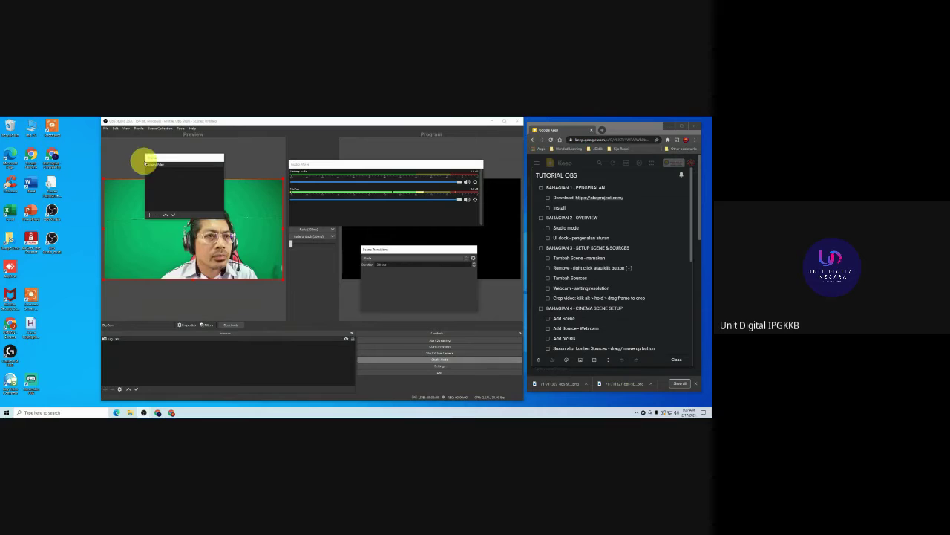
Reset the interface so all docks return to their default layout.
click(128, 130)
click(127, 130)
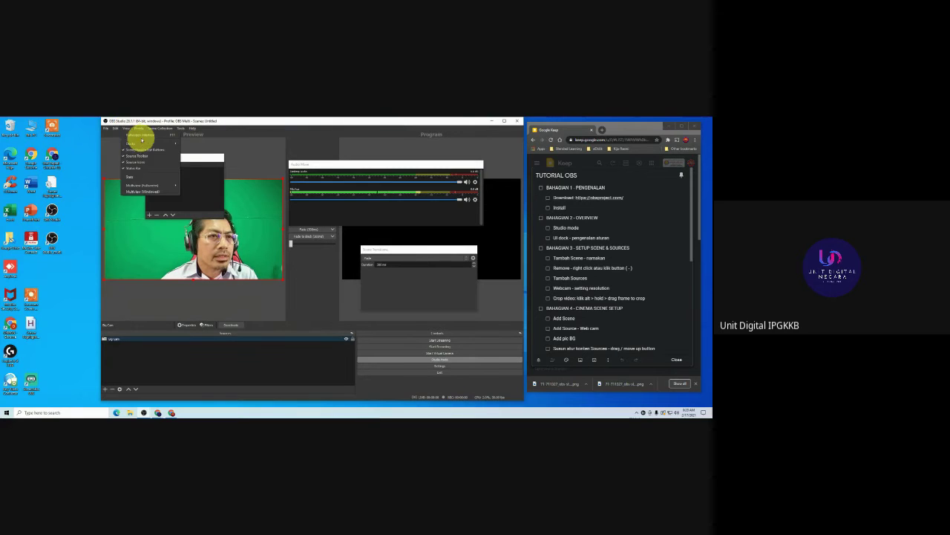
click(125, 130)
click(125, 131)
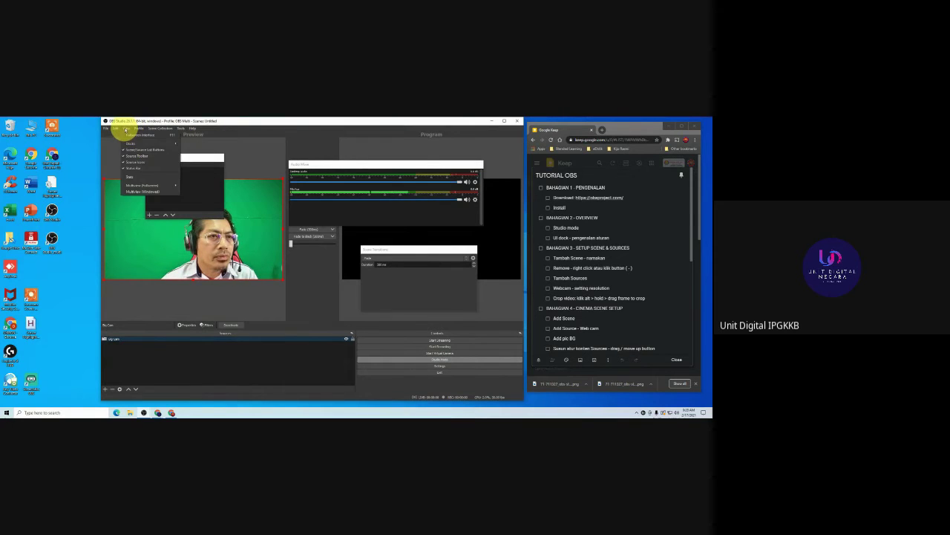
mouse_move(156, 143)
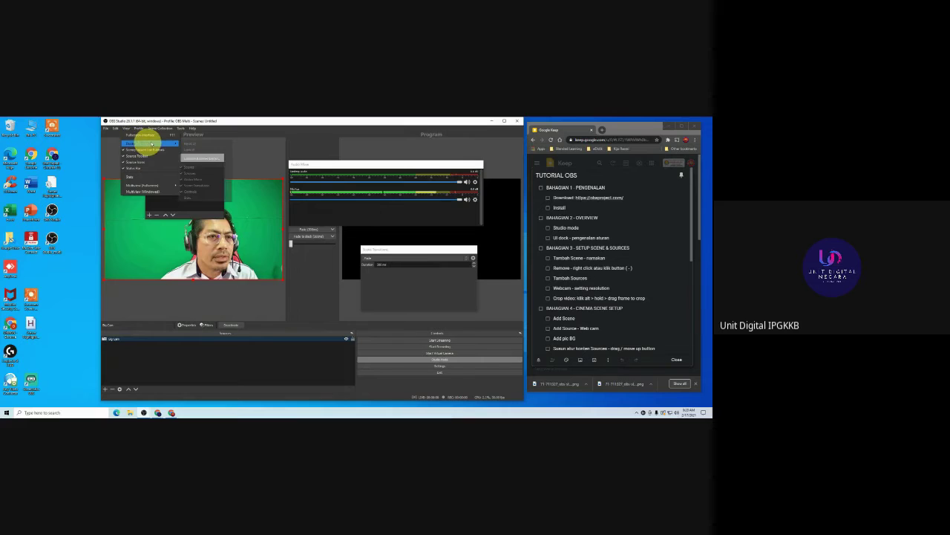
click(189, 145)
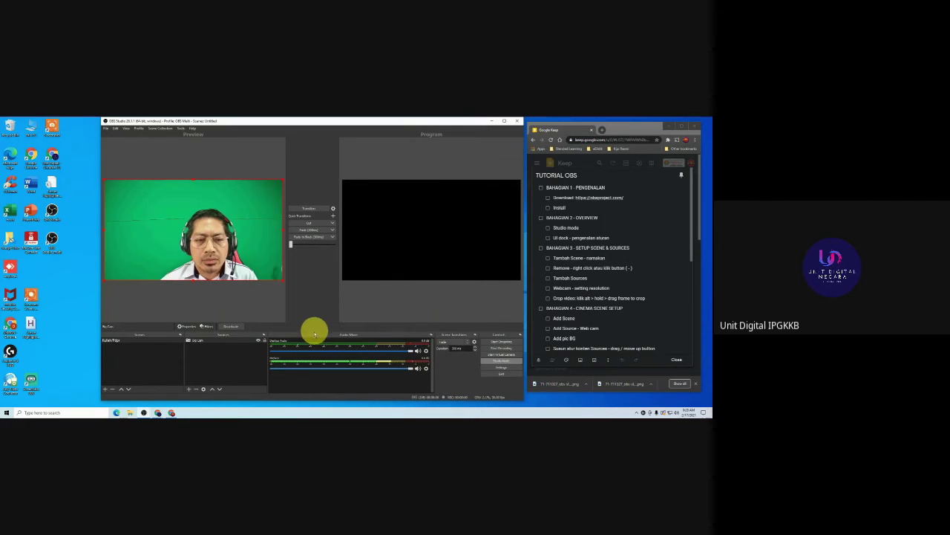
Lock the interface docks in place.
click(126, 128)
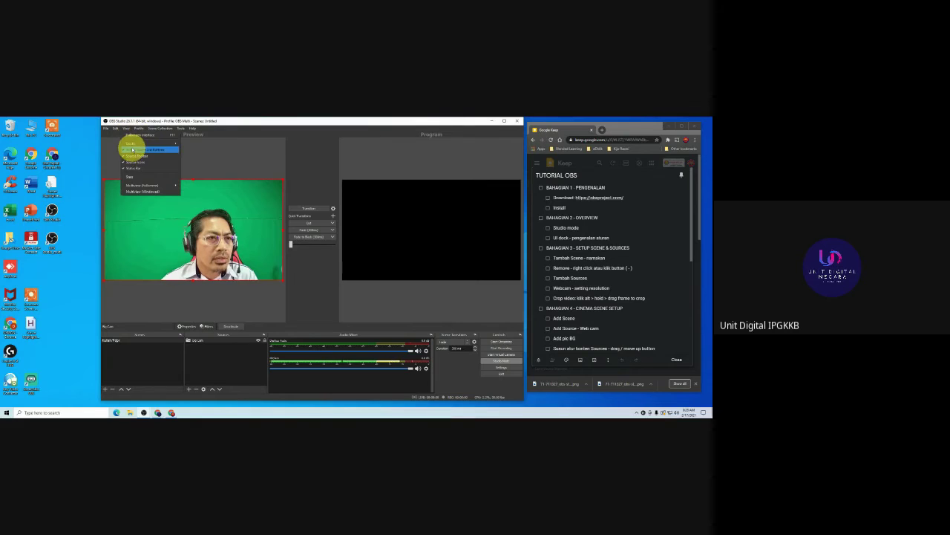
mouse_move(159, 143)
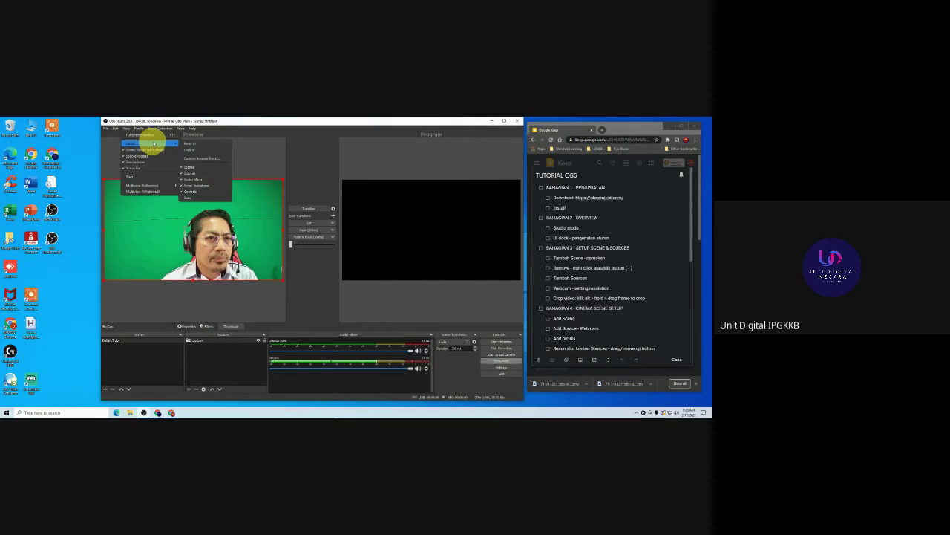
click(193, 152)
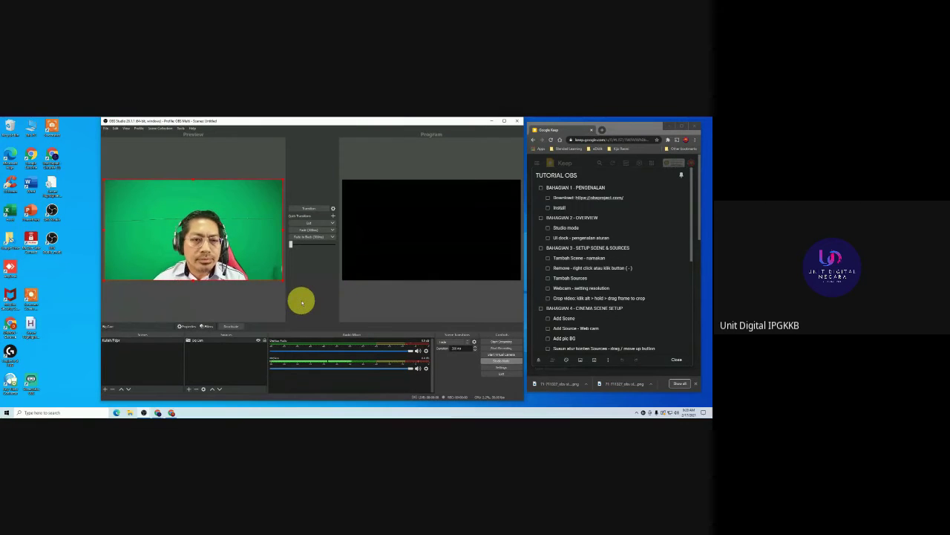
click(222, 365)
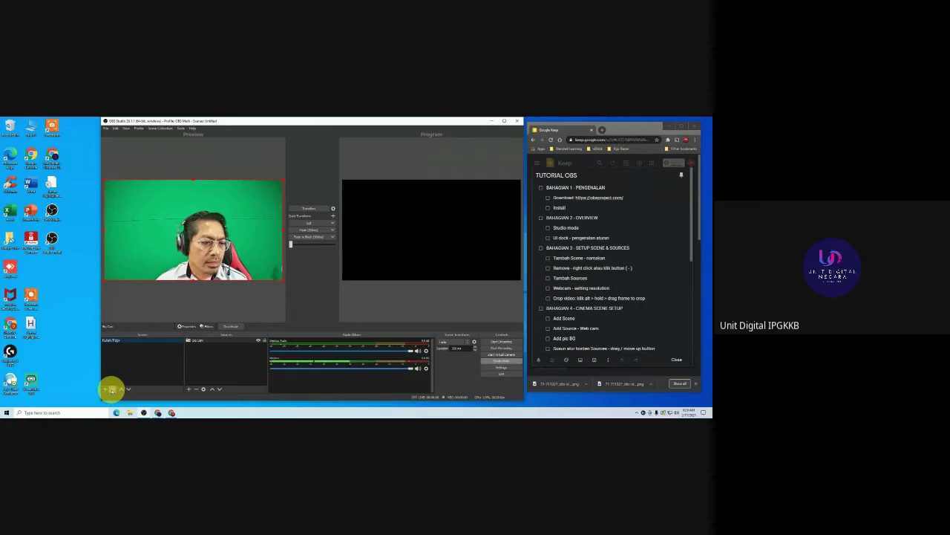
right_click(128, 342)
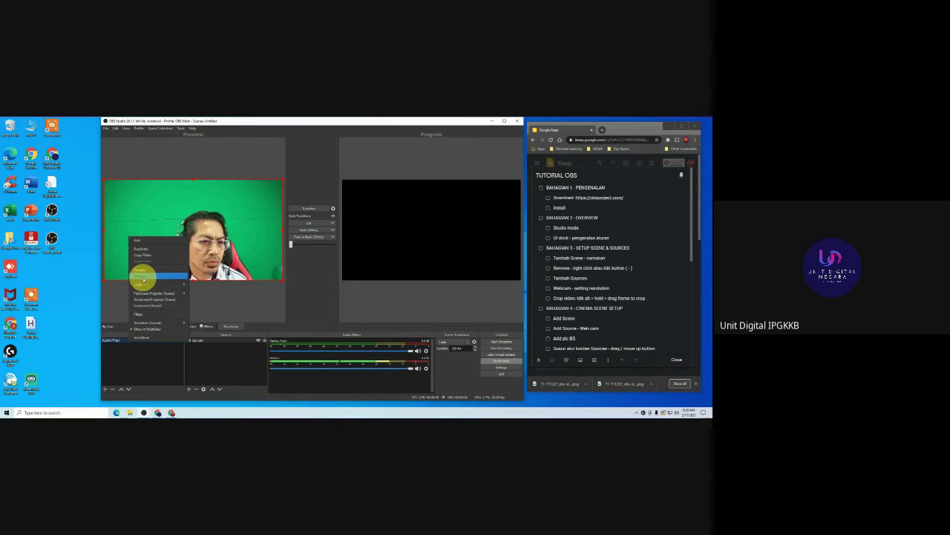
click(130, 362)
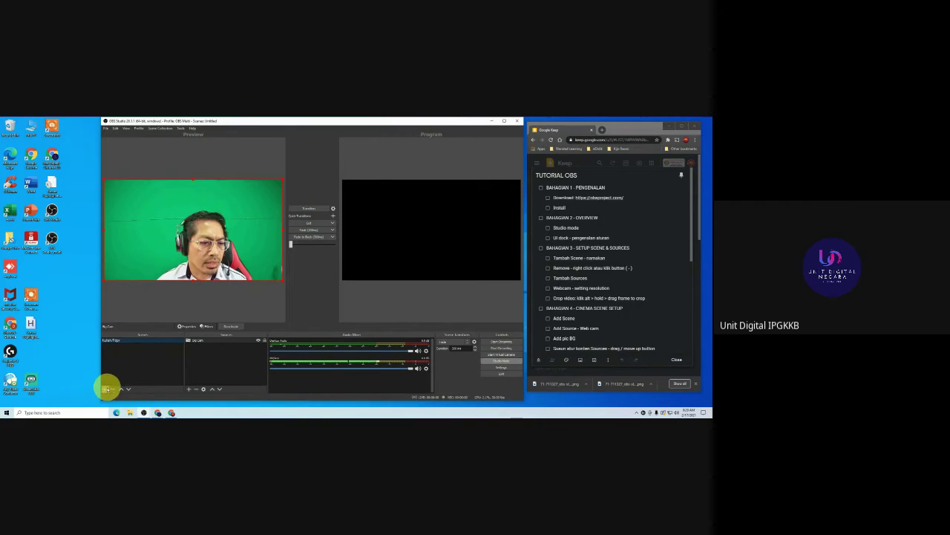
Add another scene under the suggested default name and remove it again.
click(106, 389)
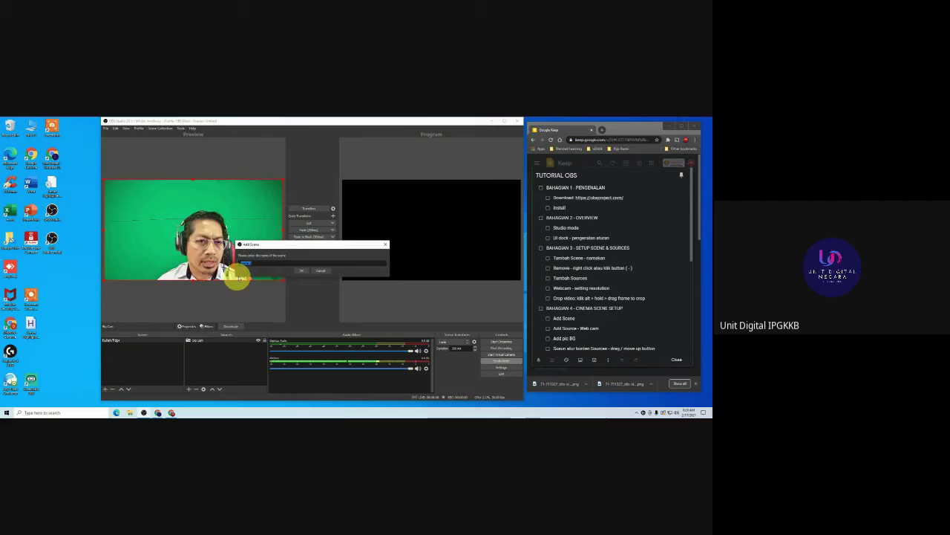
click(299, 270)
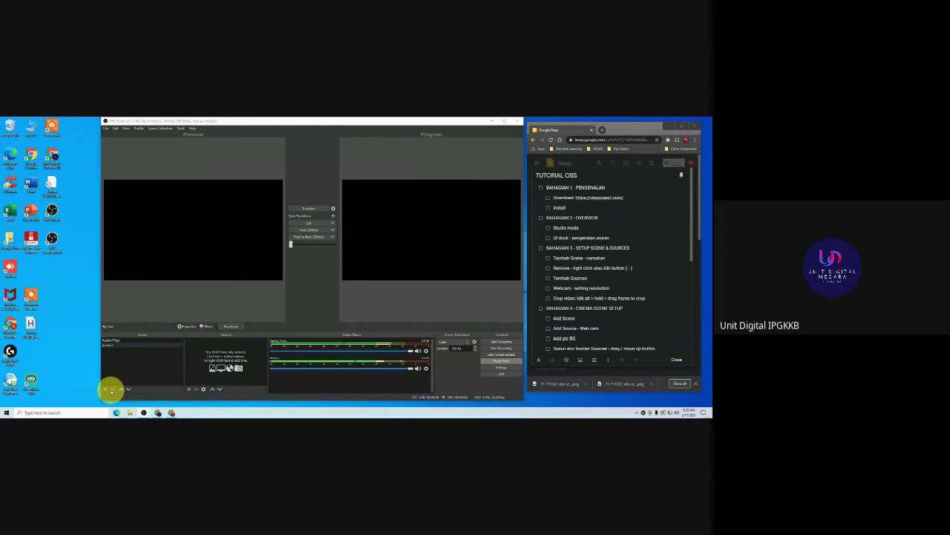
click(111, 389)
click(325, 269)
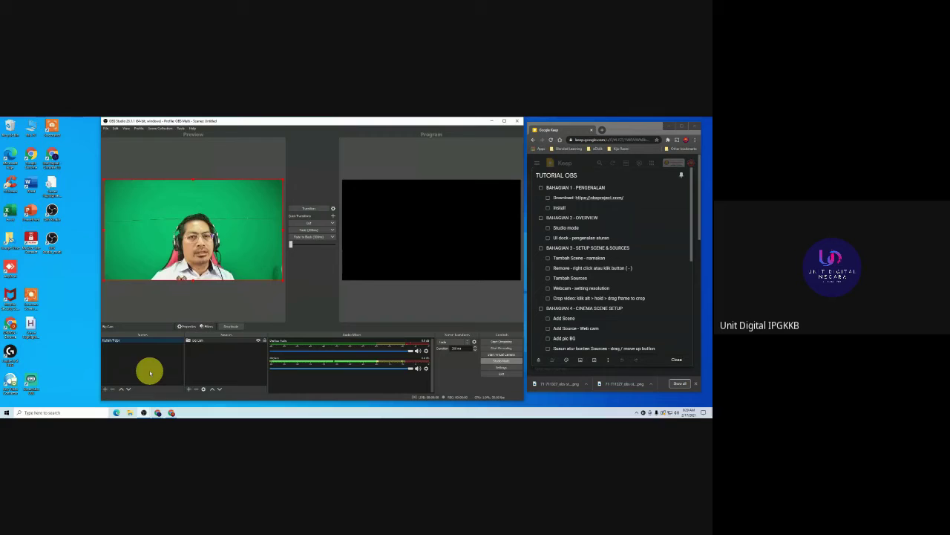
Review the Big Cam source's available actions and its device, resolution and FPS properties.
right_click(218, 341)
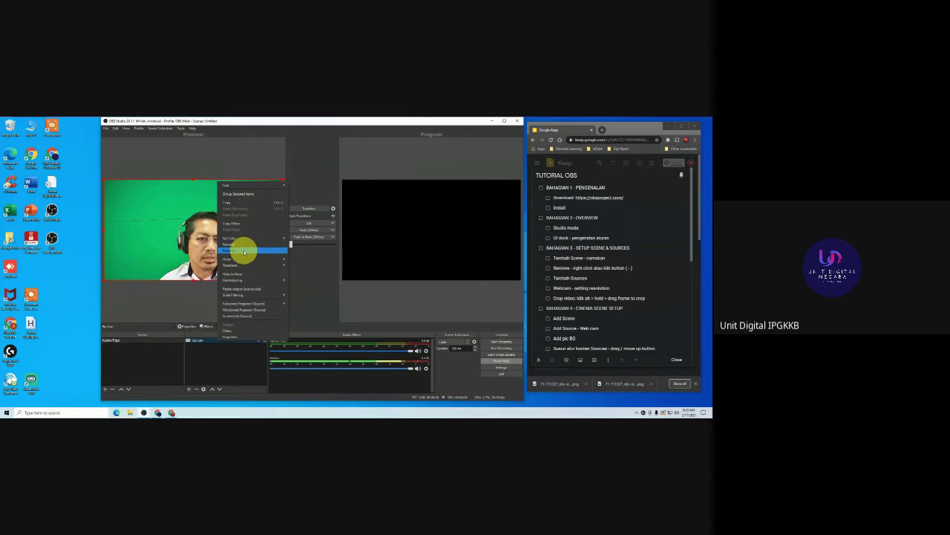
click(214, 363)
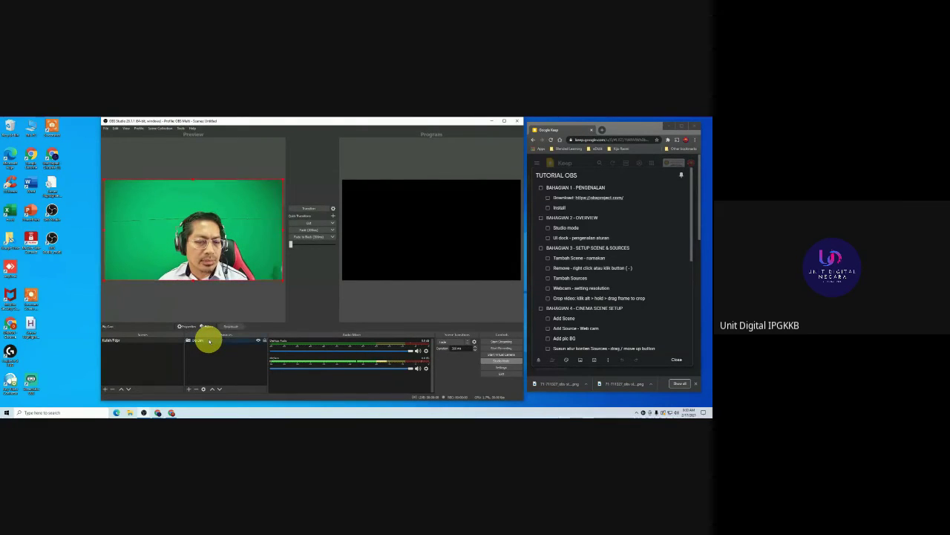
double_click(209, 341)
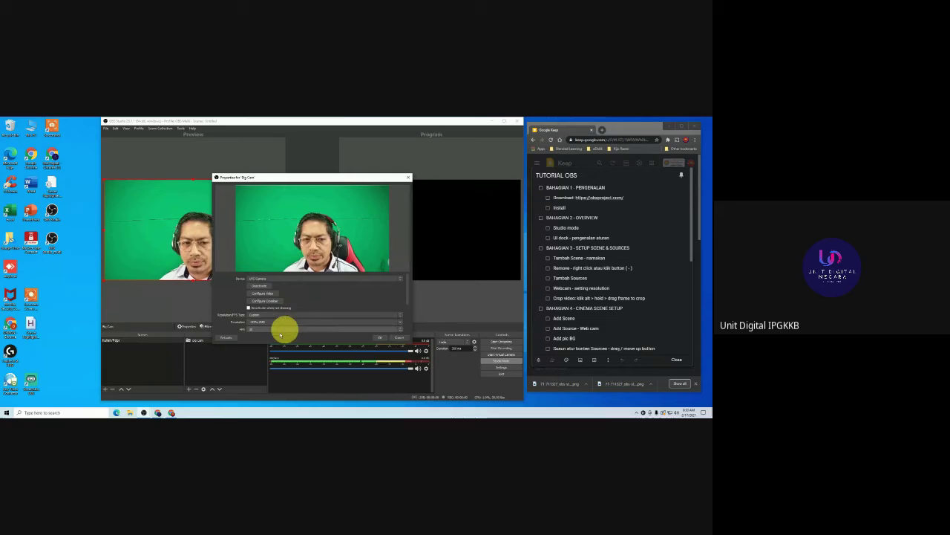
click(397, 337)
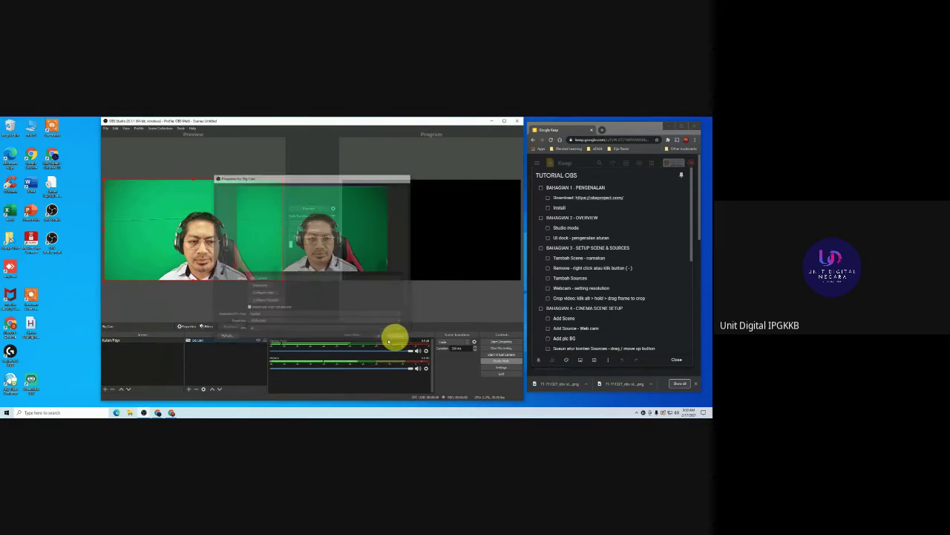
click(222, 371)
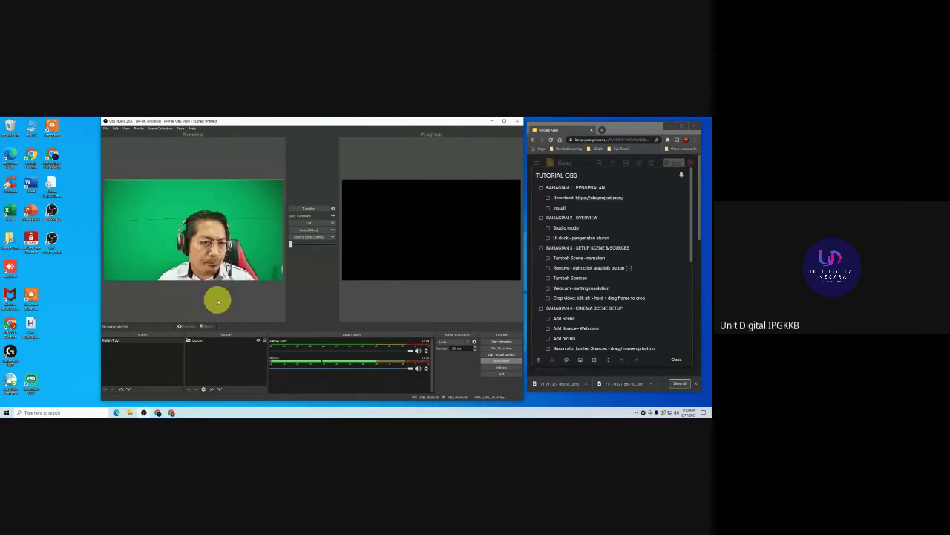
Shrink the Big Cam image to about a third of the canvas width in the preview canvas's lower-right corner.
click(148, 219)
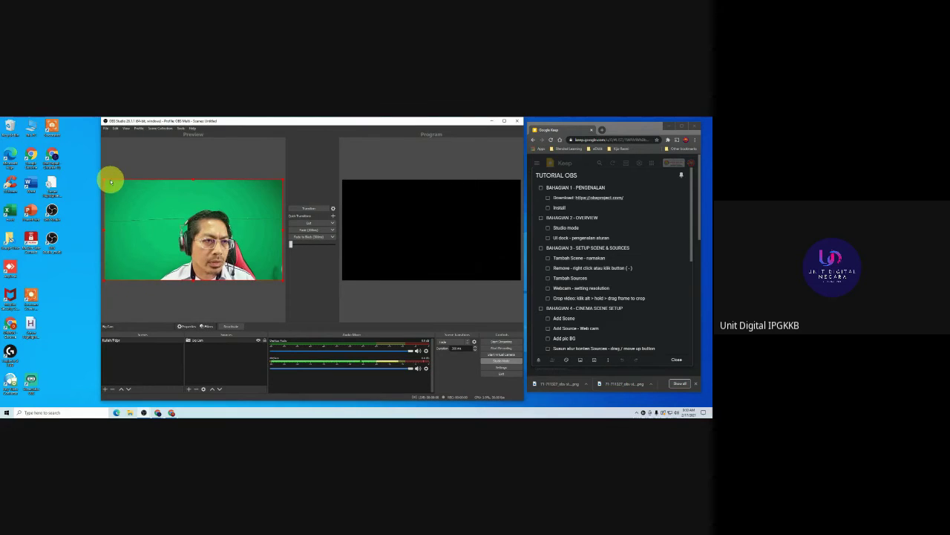
drag(105, 179, 248, 269)
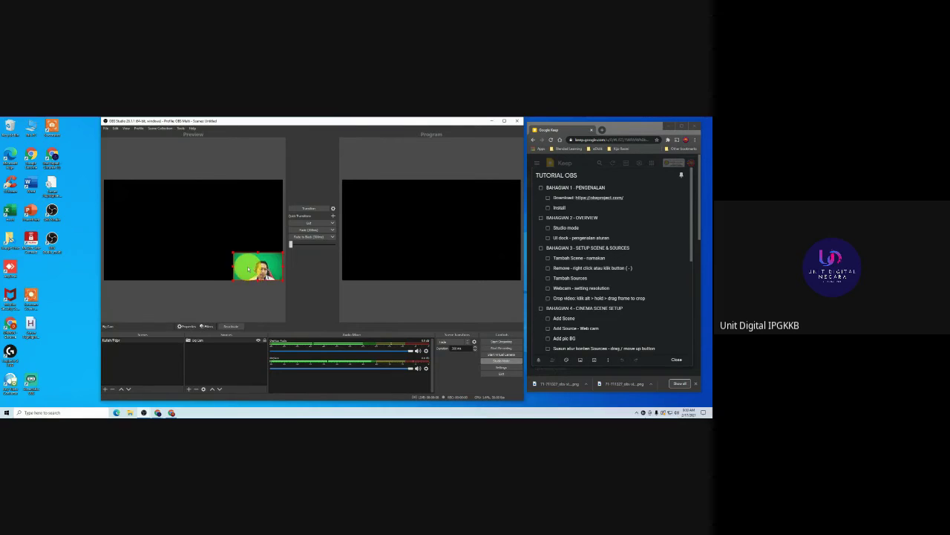
drag(233, 253, 225, 250)
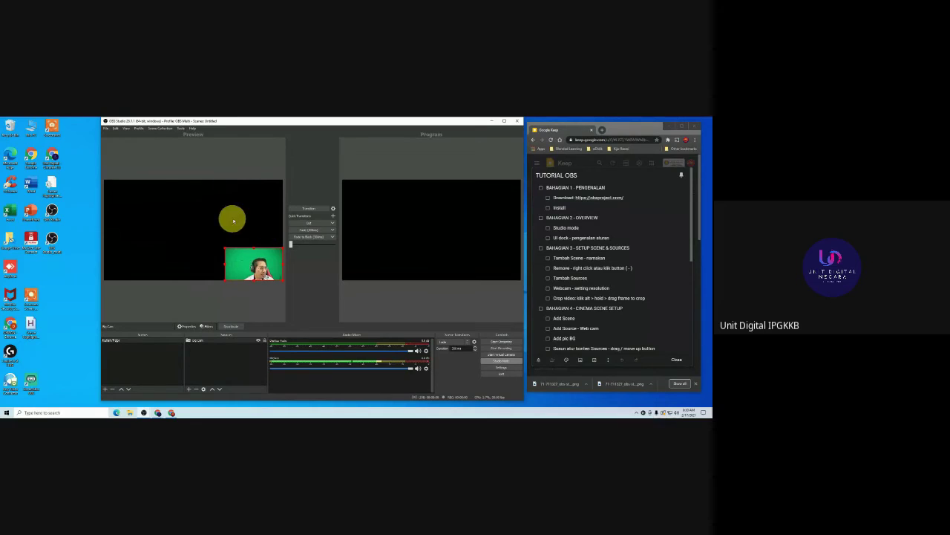
click(202, 267)
click(256, 265)
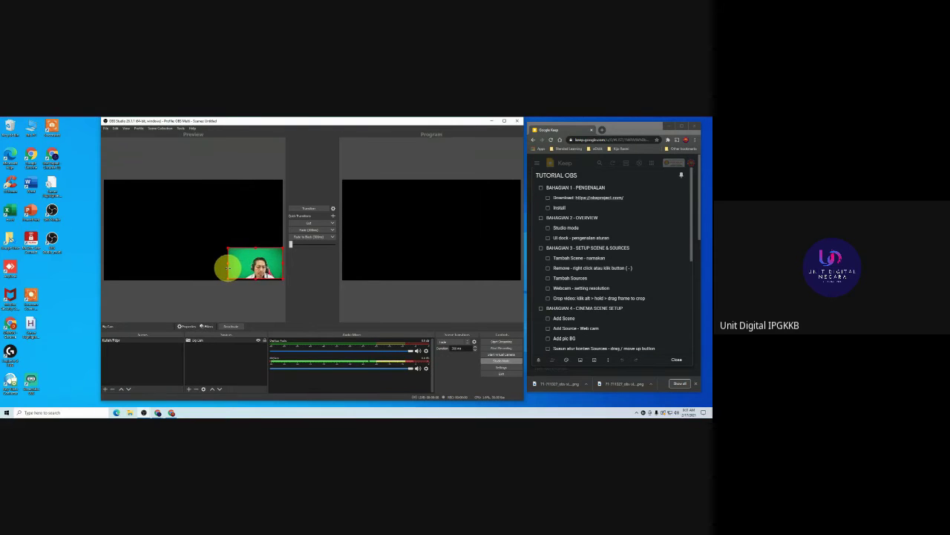
Crop the Big Cam image closely around the presenter and place it against the canvas's lower-right corner.
drag(242, 265, 221, 268)
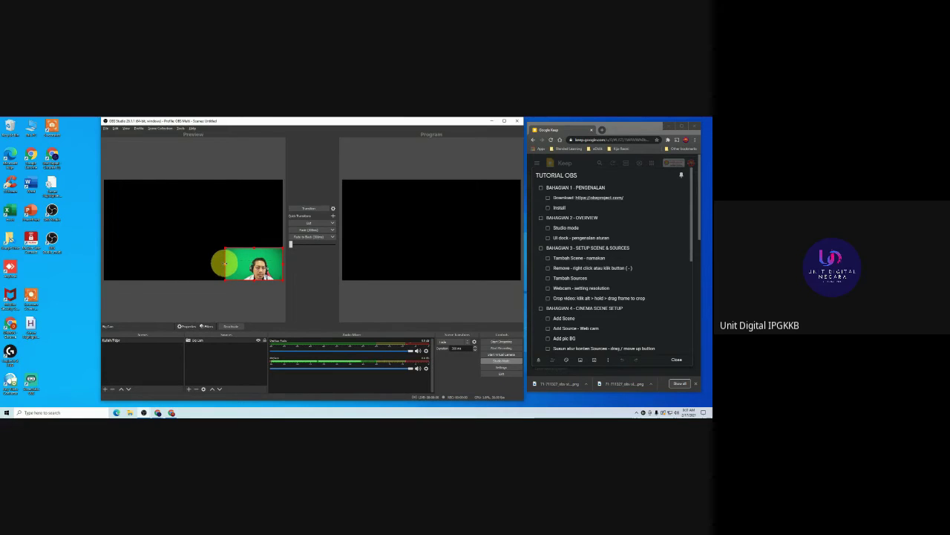
drag(224, 267, 277, 264)
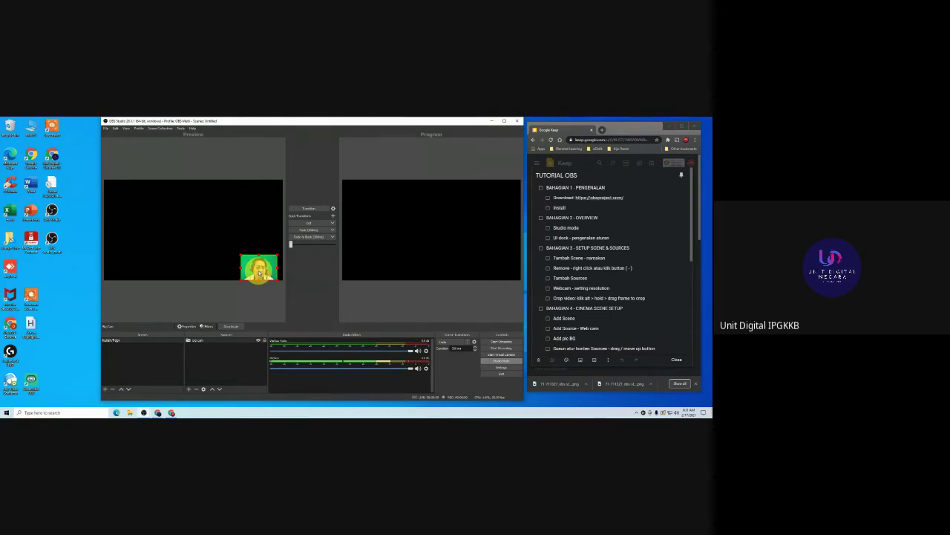
click(219, 248)
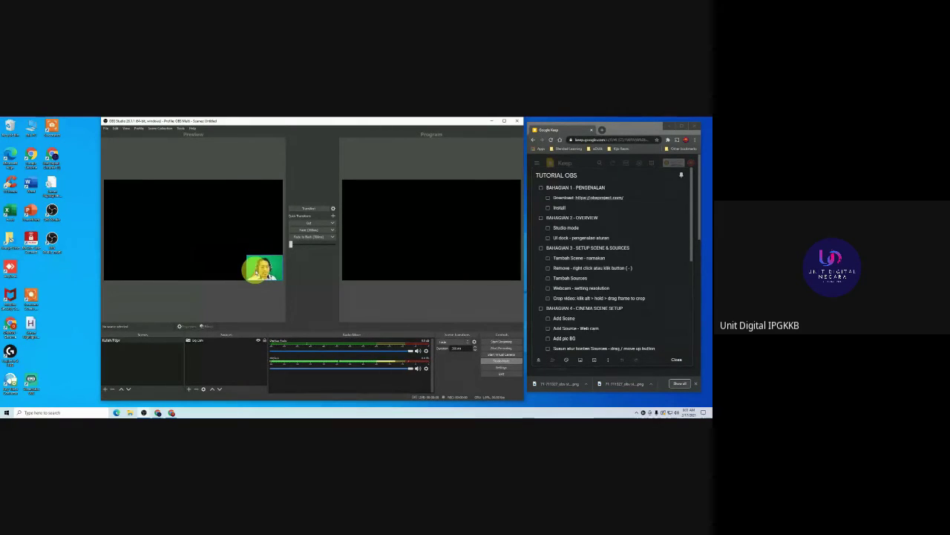
click(255, 271)
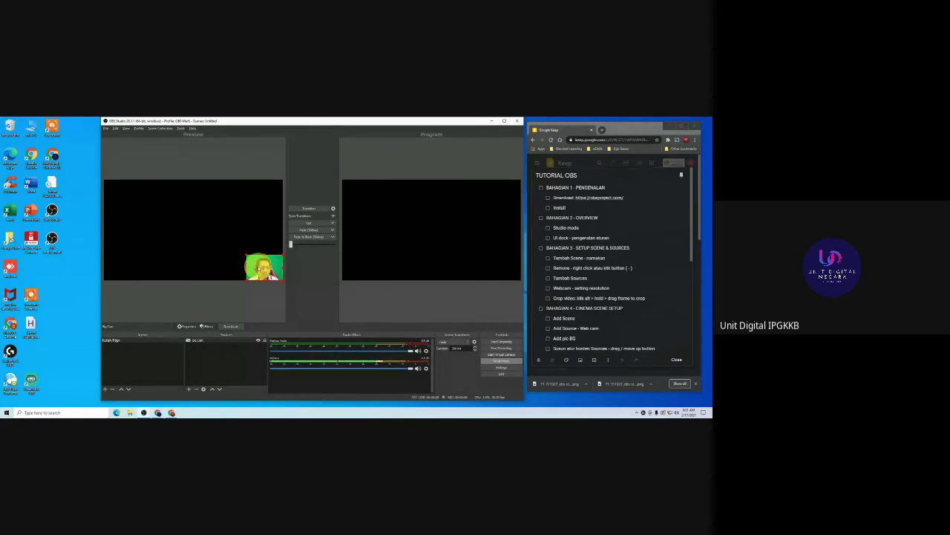
mouse_move(250, 268)
mouse_down()
mouse_move(232, 269)
mouse_move(235, 287)
mouse_move(242, 275)
mouse_up()
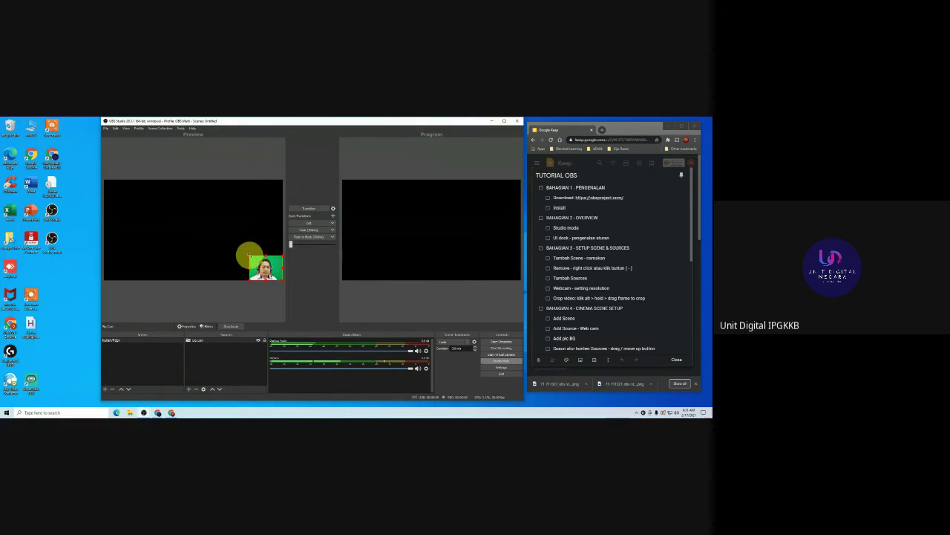
Enlarge the cropped Big Cam image slightly, anchored in the canvas's lower-right corner.
click(260, 231)
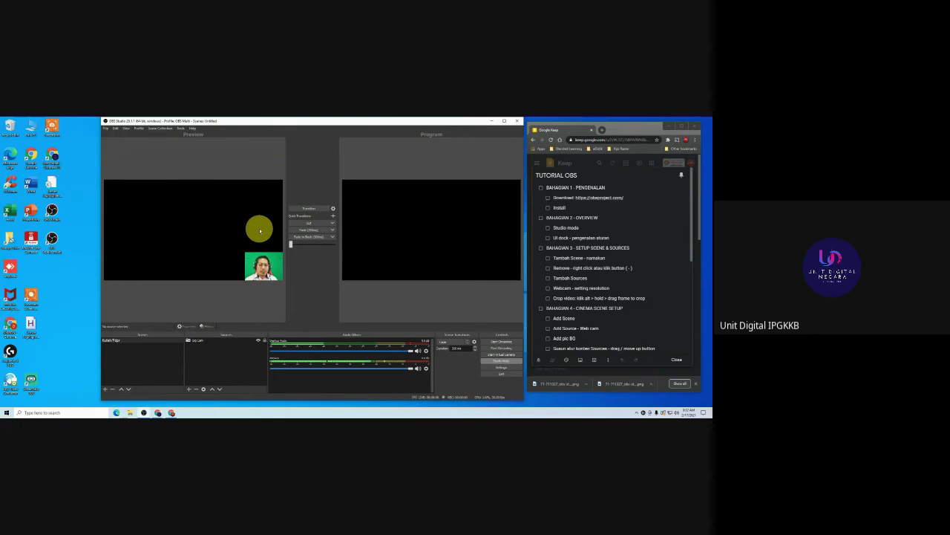
click(259, 274)
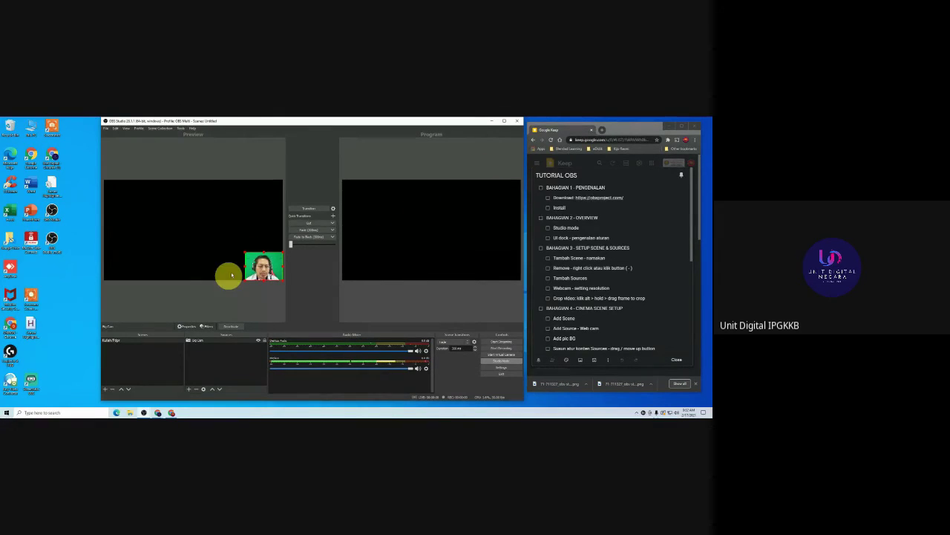
drag(245, 253, 242, 250)
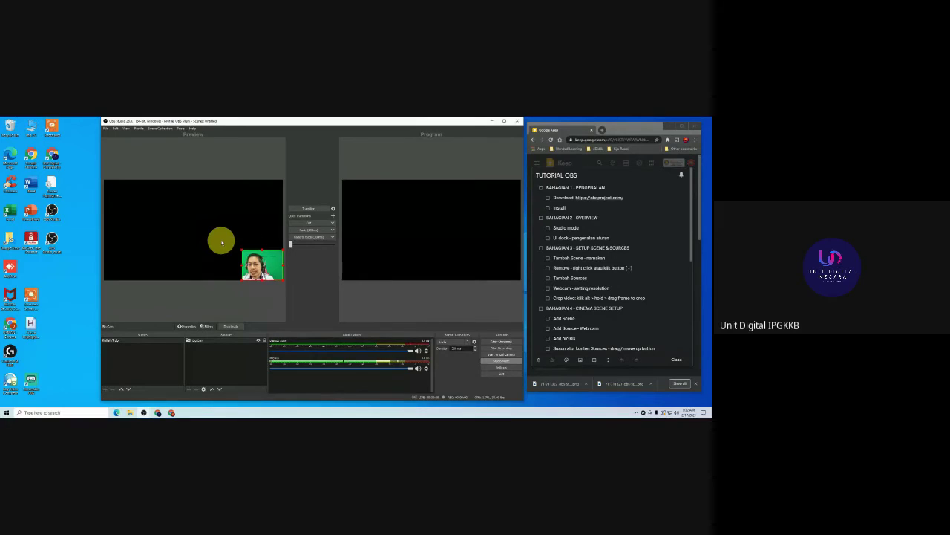
drag(247, 248, 252, 264)
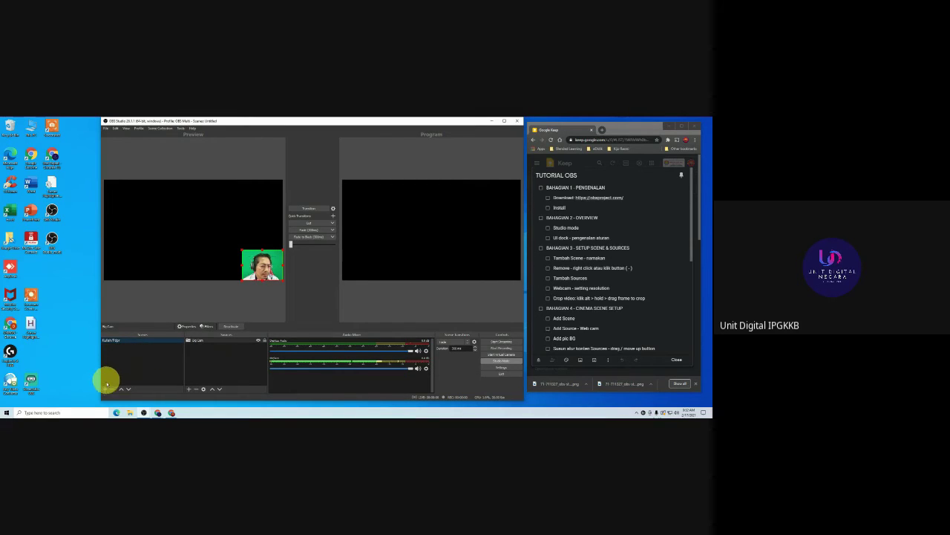
Add a scene named Intro and move it to the first place in the scene order.
click(106, 389)
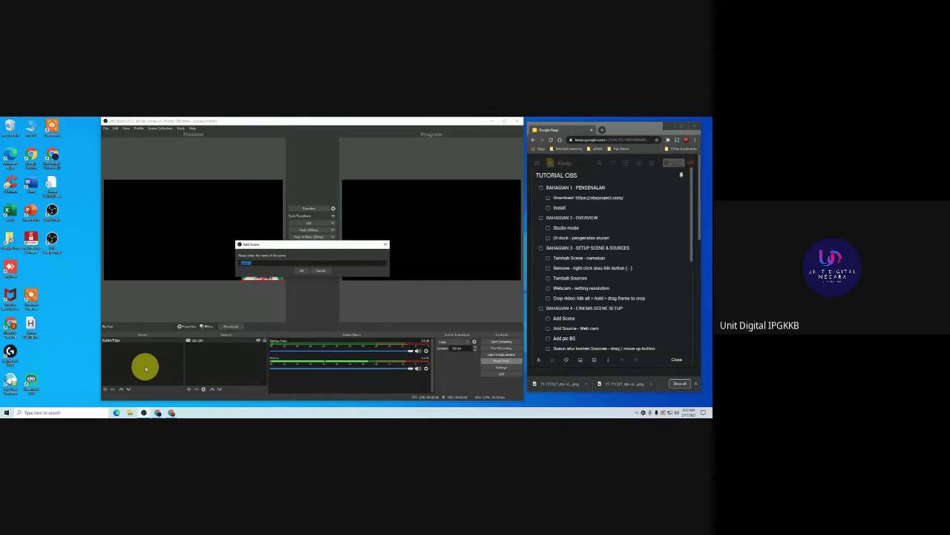
text(Intro)
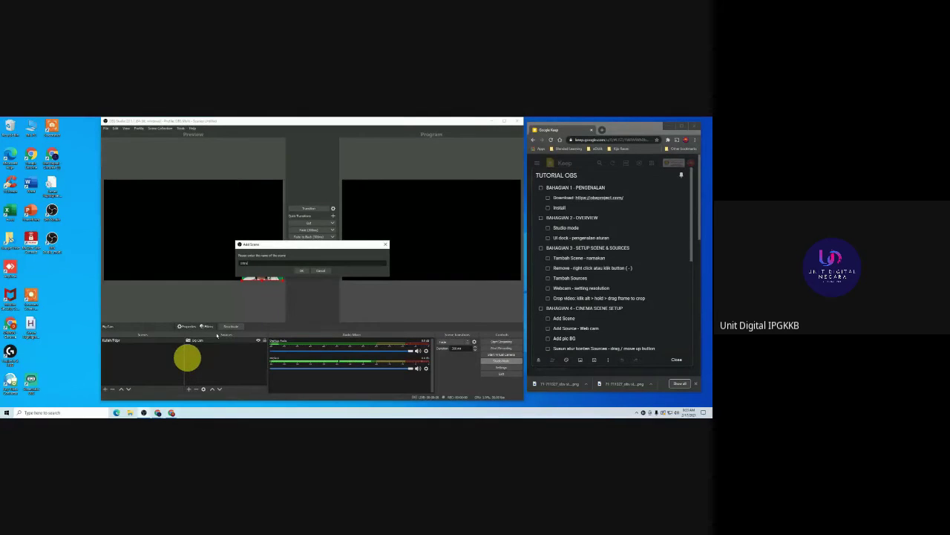
click(301, 270)
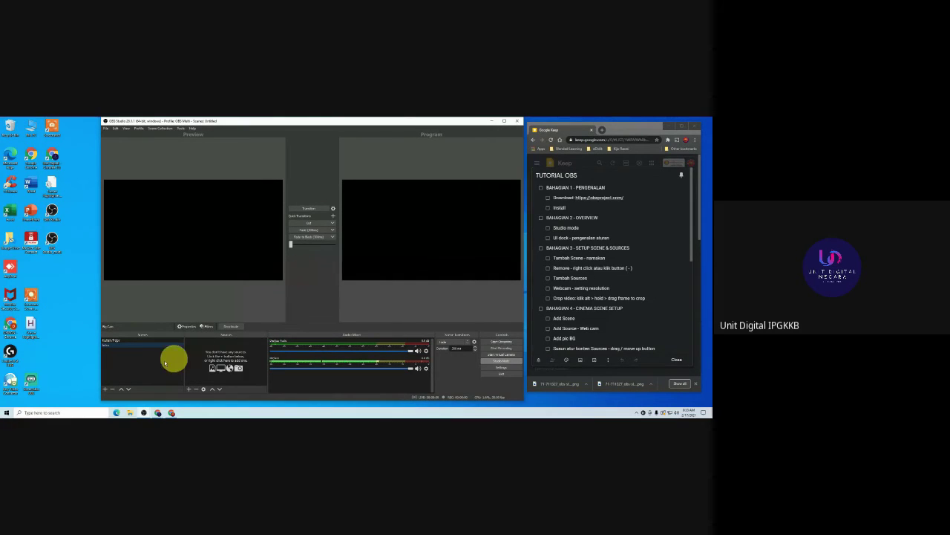
click(123, 392)
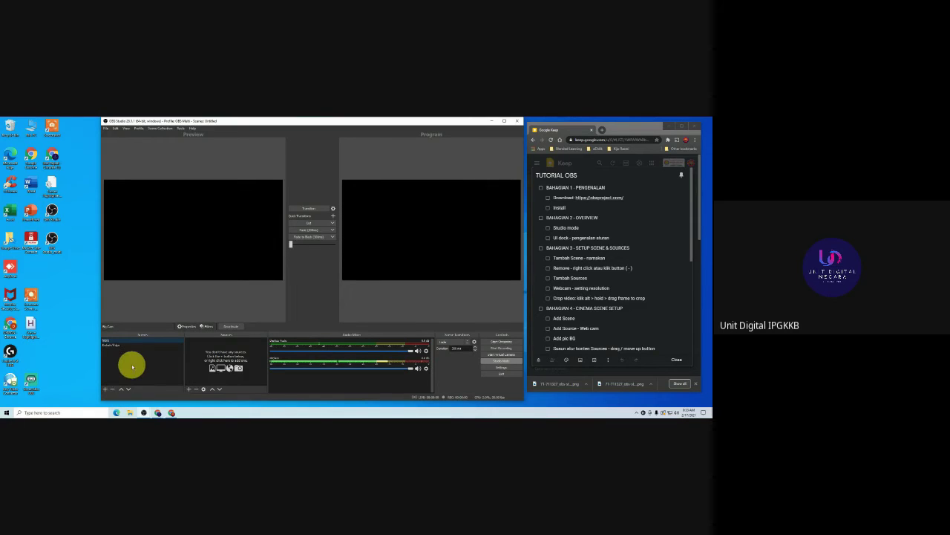
Reorder the Intro scene below the other scene and back above it.
click(127, 389)
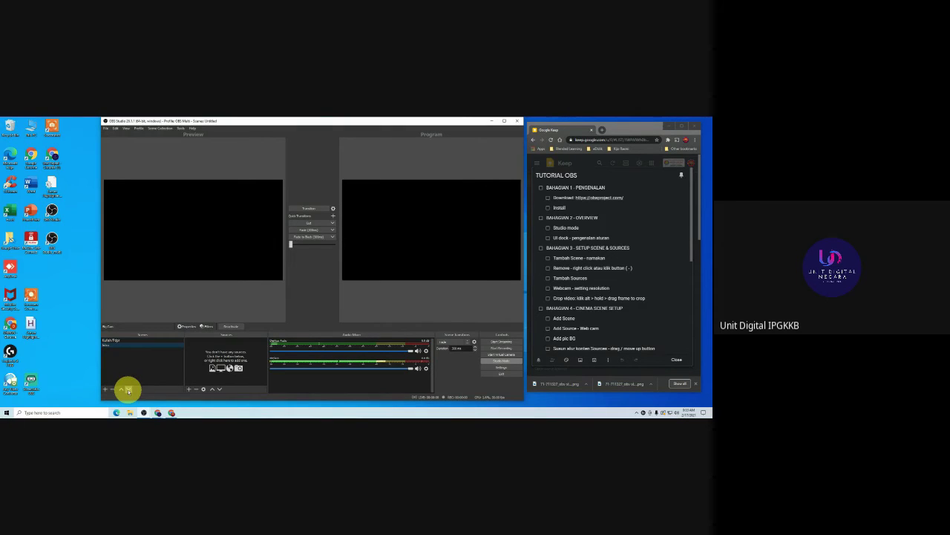
click(122, 389)
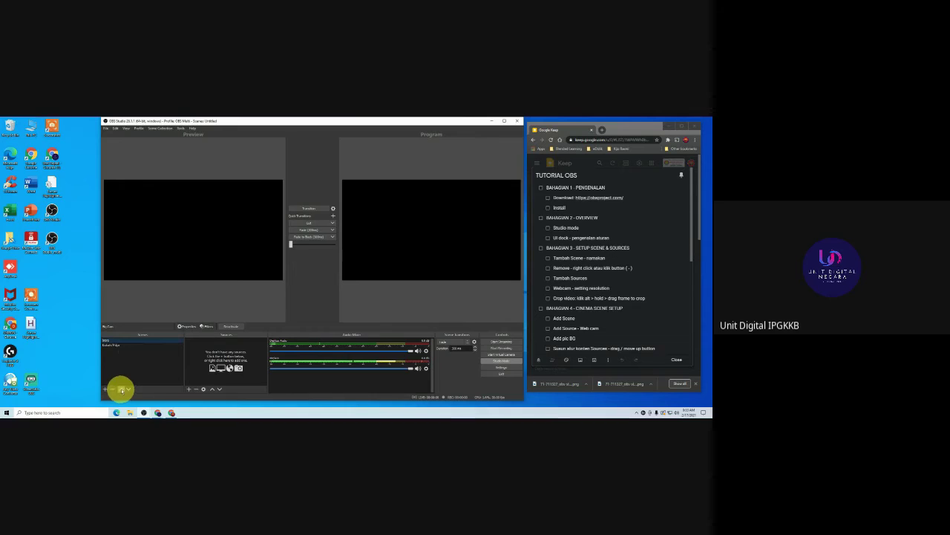
click(133, 346)
click(134, 340)
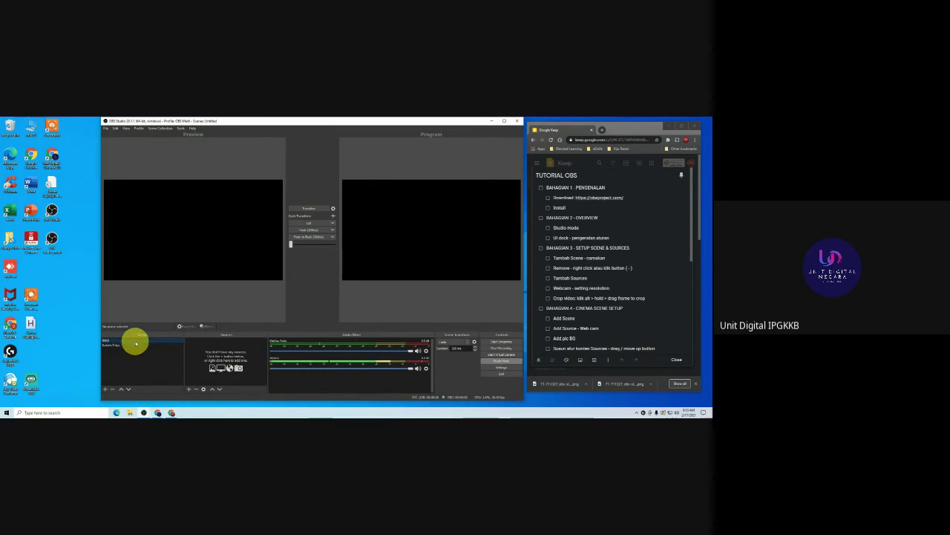
click(129, 390)
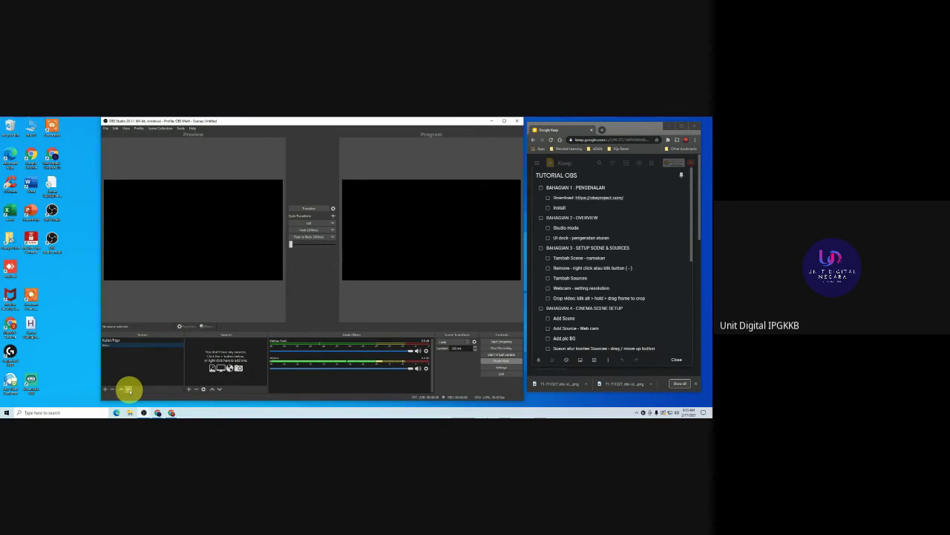
click(122, 389)
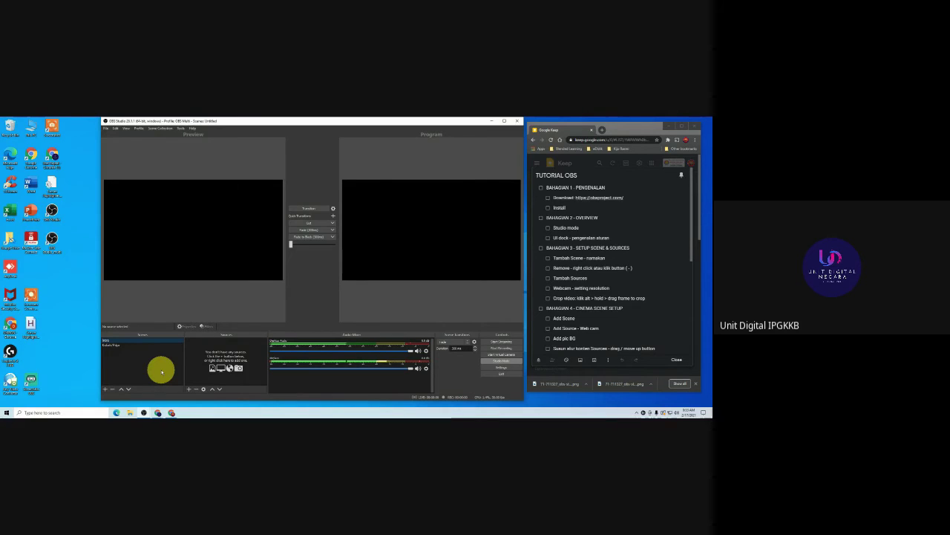
Add the existing Big Cam video capture source to the Intro scene.
click(124, 346)
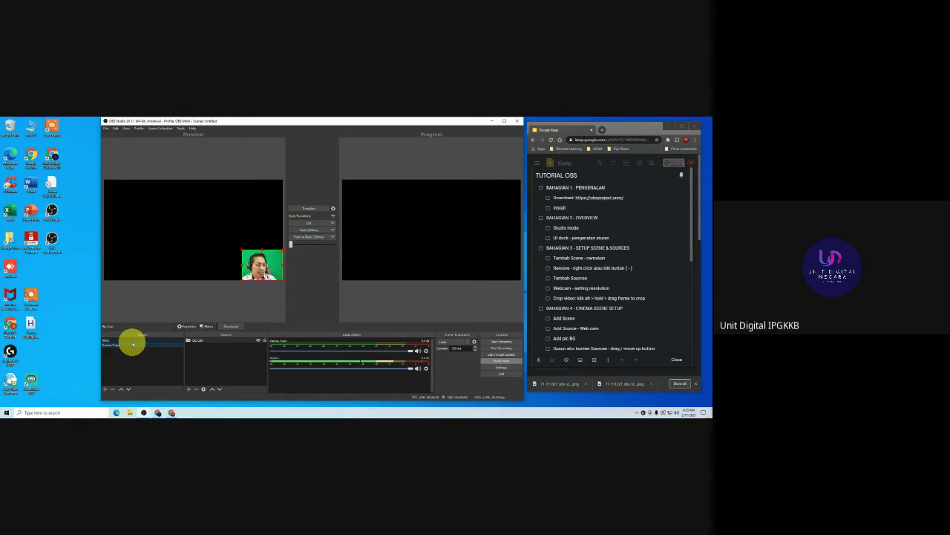
click(136, 340)
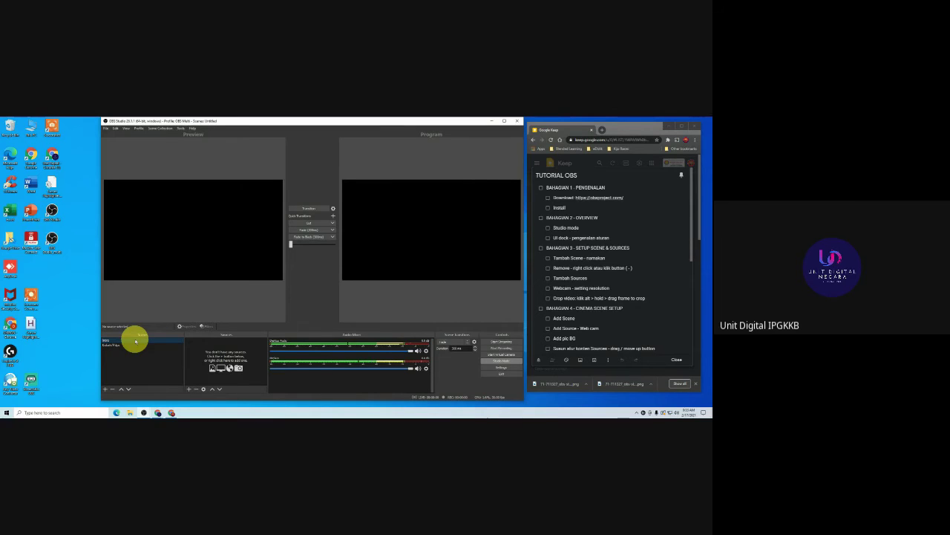
click(189, 389)
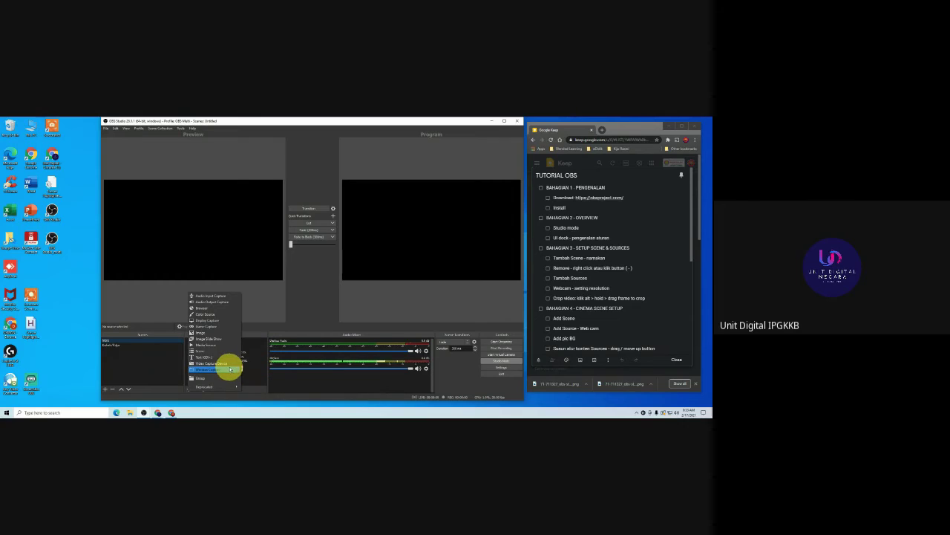
click(230, 369)
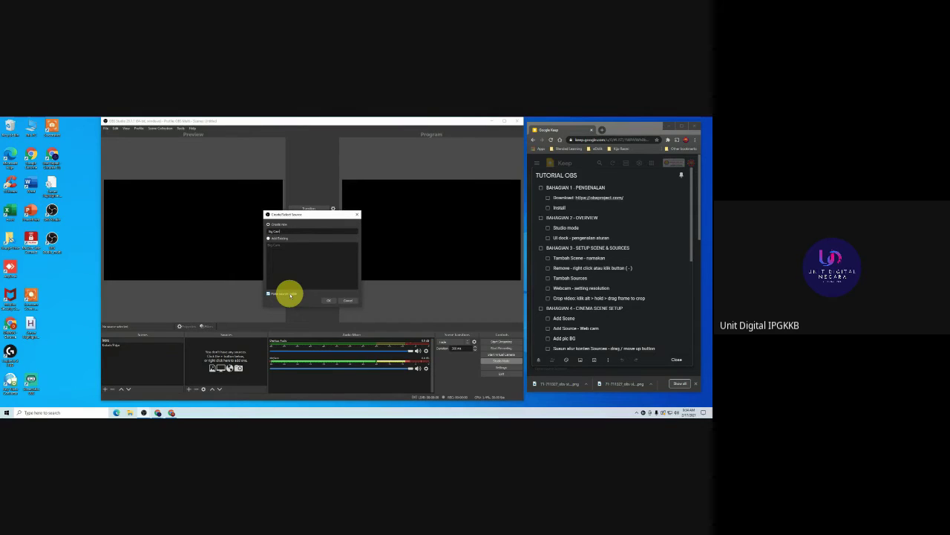
click(329, 300)
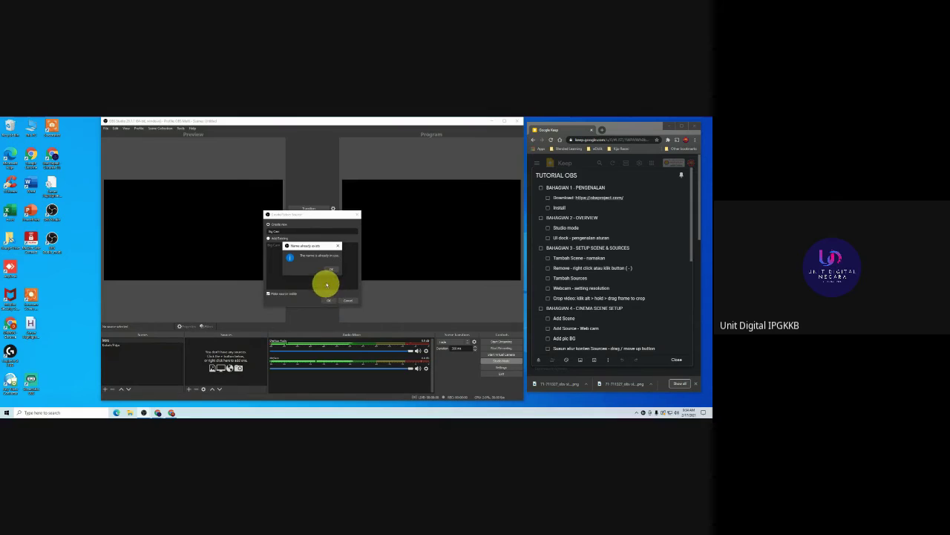
click(332, 272)
click(271, 246)
click(329, 300)
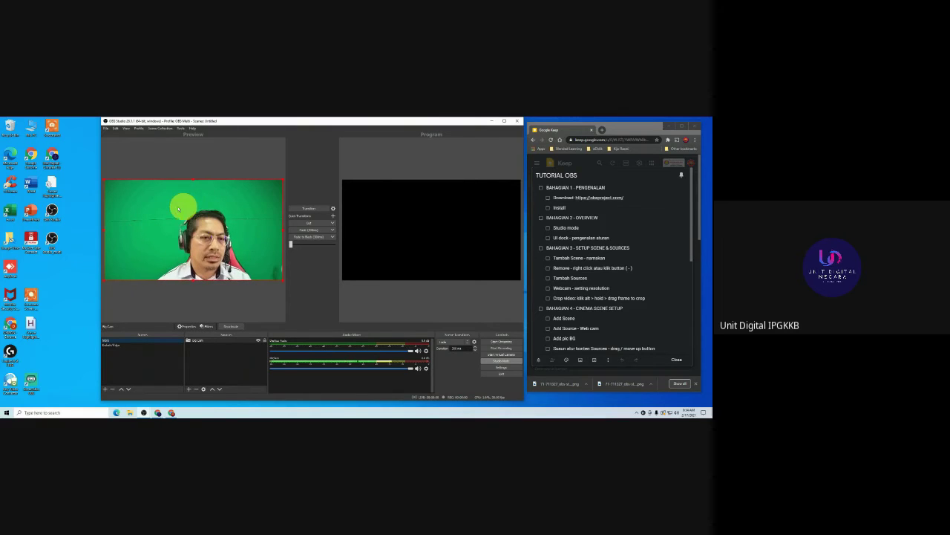
Add an Image source to the Intro scene using the tropical beach picture from the Pictures folder.
click(200, 354)
click(206, 340)
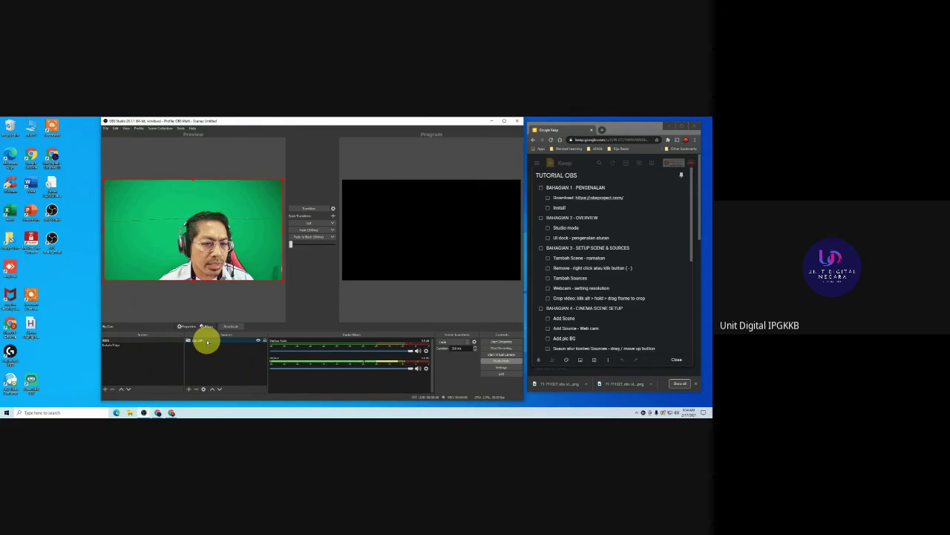
click(189, 390)
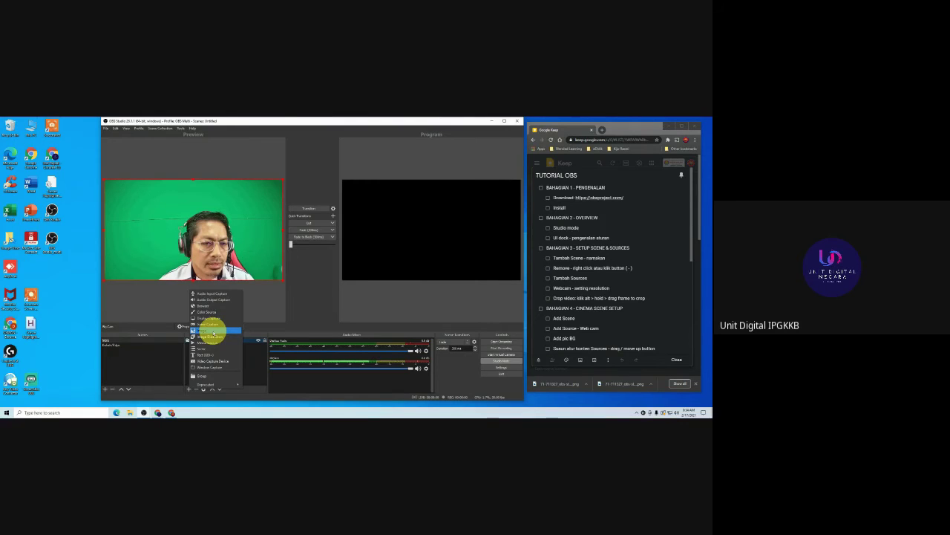
click(212, 331)
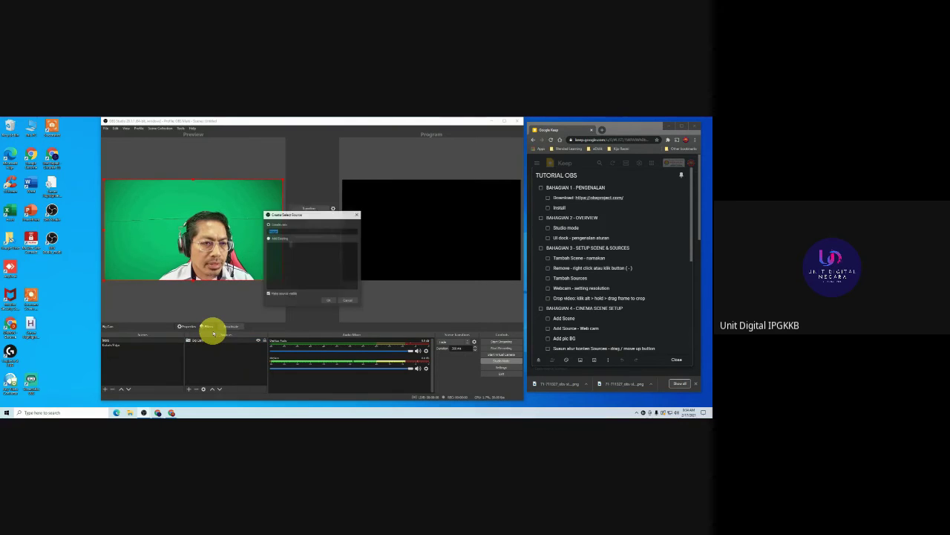
click(329, 301)
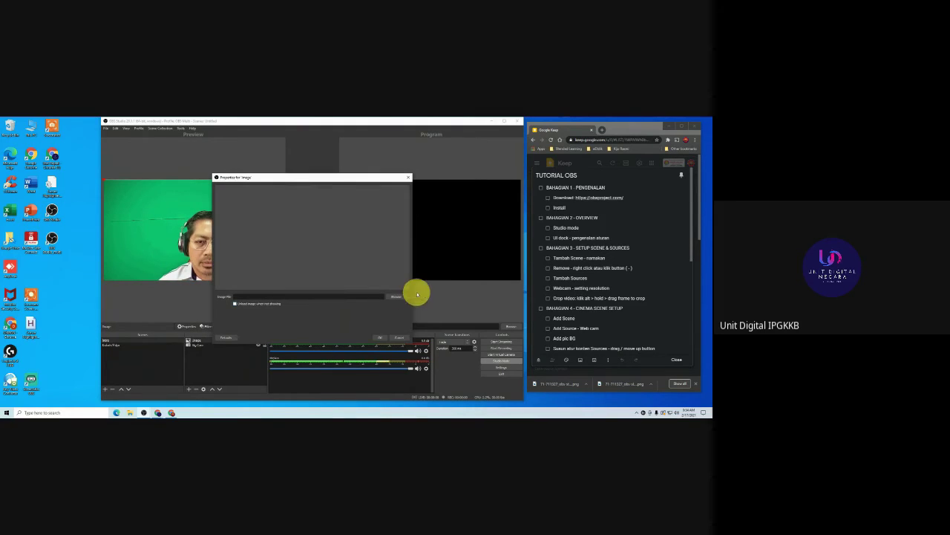
click(392, 298)
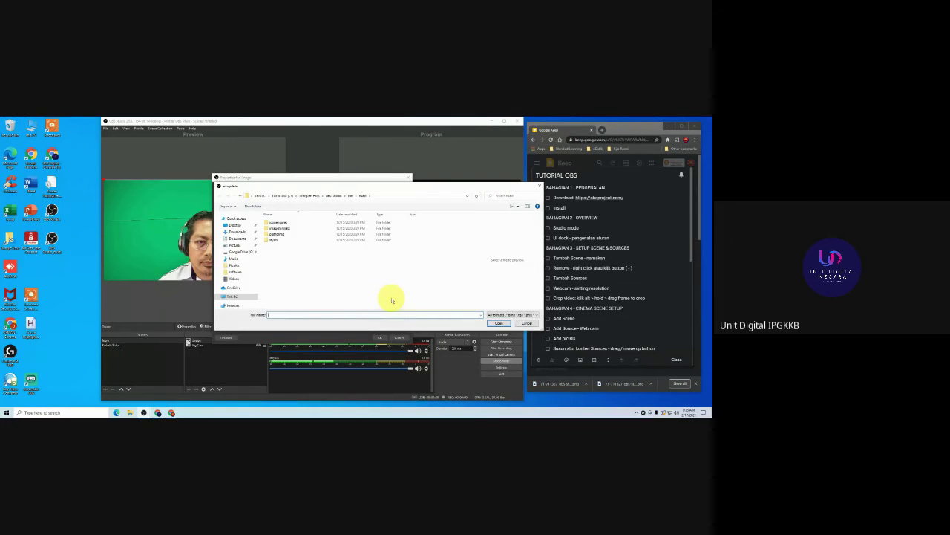
click(238, 246)
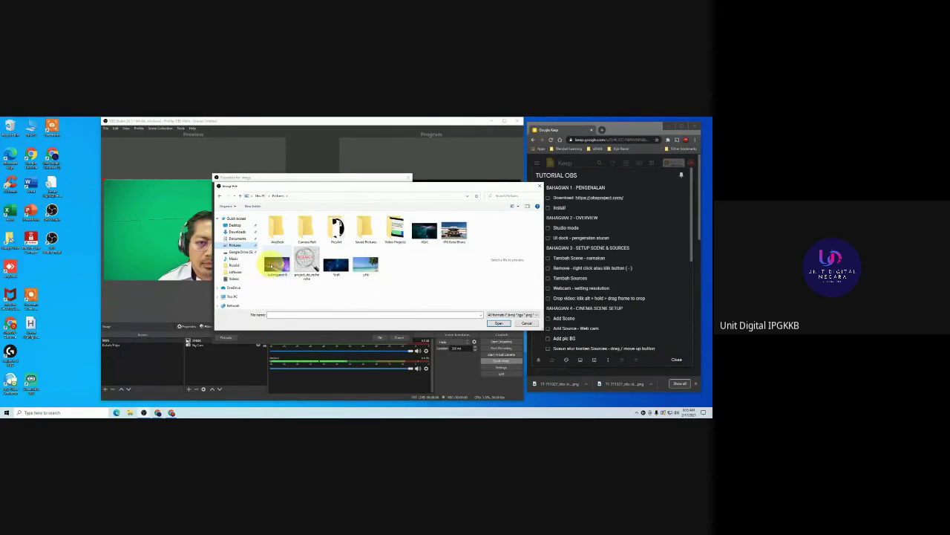
click(275, 265)
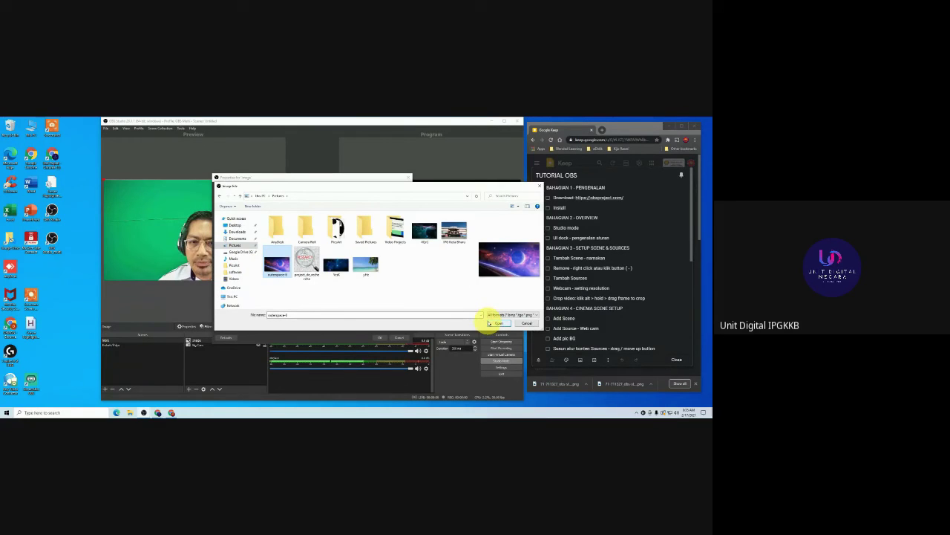
click(365, 264)
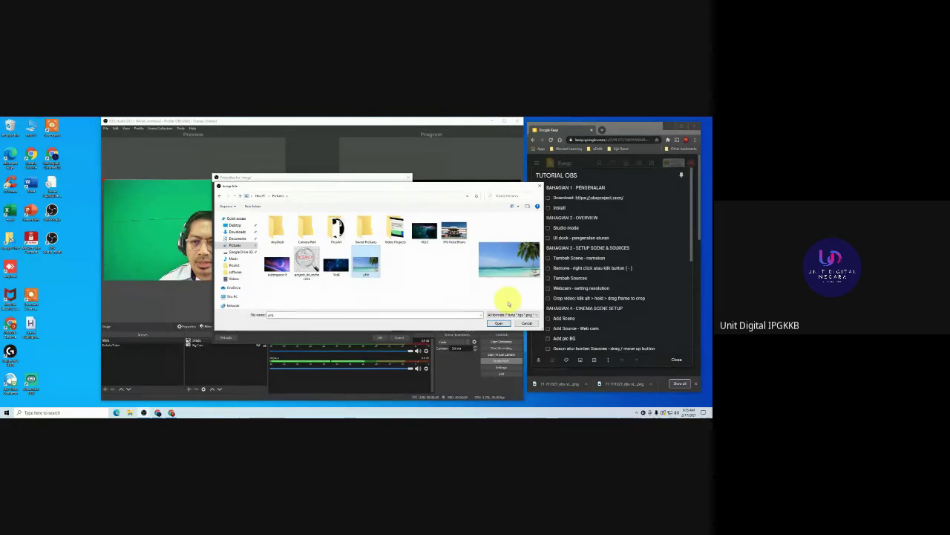
click(499, 324)
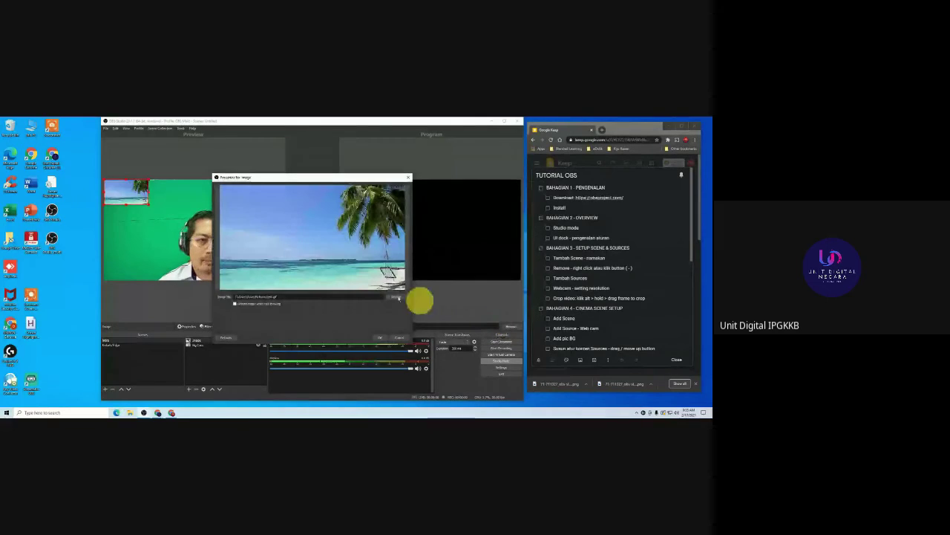
click(381, 338)
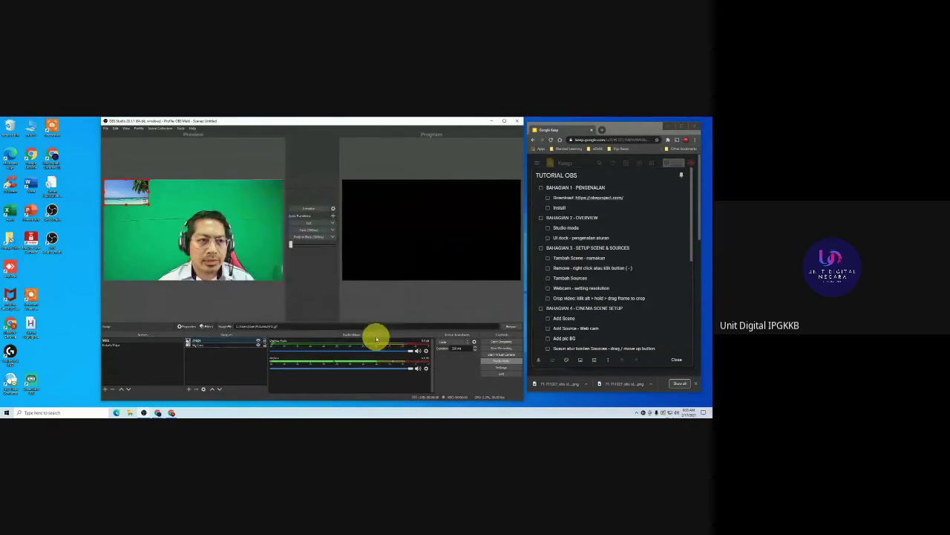
Enlarge the beach image to fill the whole preview canvas.
drag(149, 208, 253, 276)
click(234, 253)
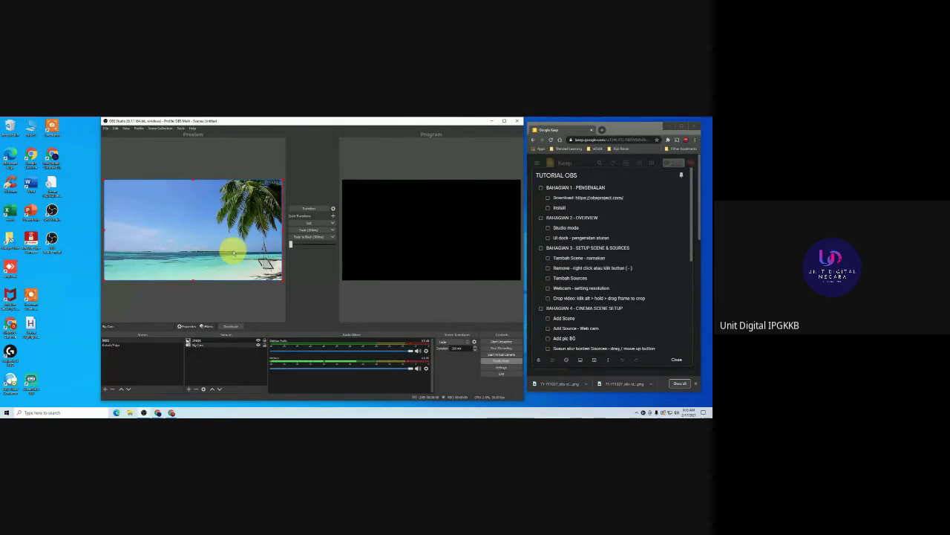
click(227, 251)
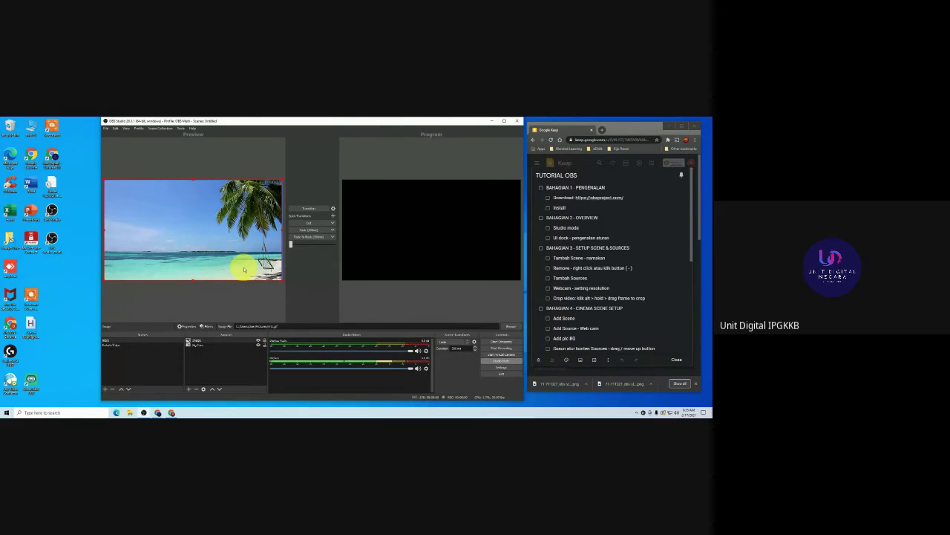
click(213, 300)
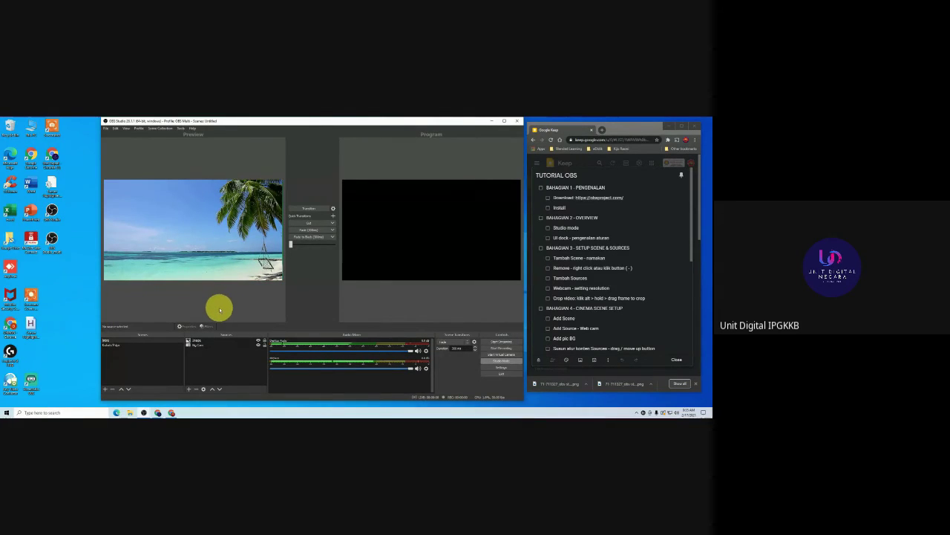
Move the Big Cam source above the beach image in the Intro scene's source order.
click(210, 249)
click(215, 346)
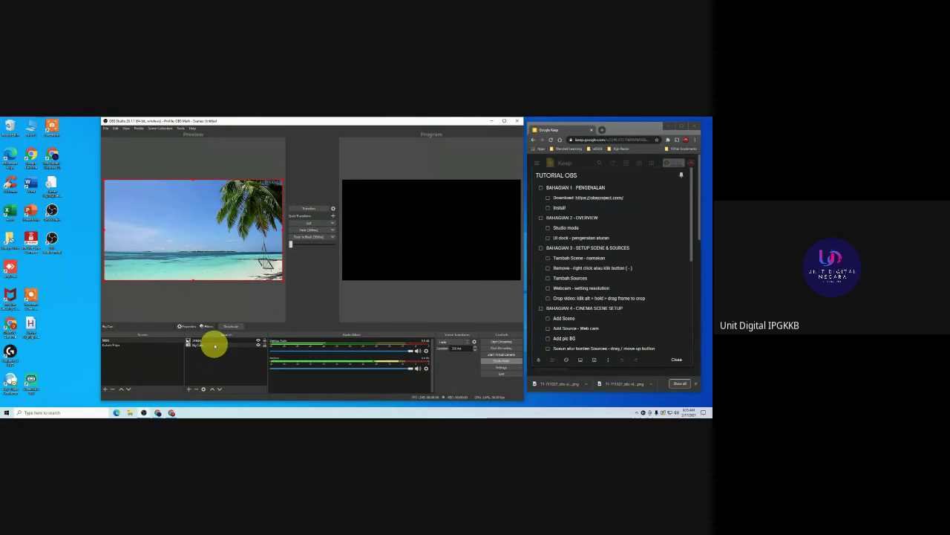
click(214, 340)
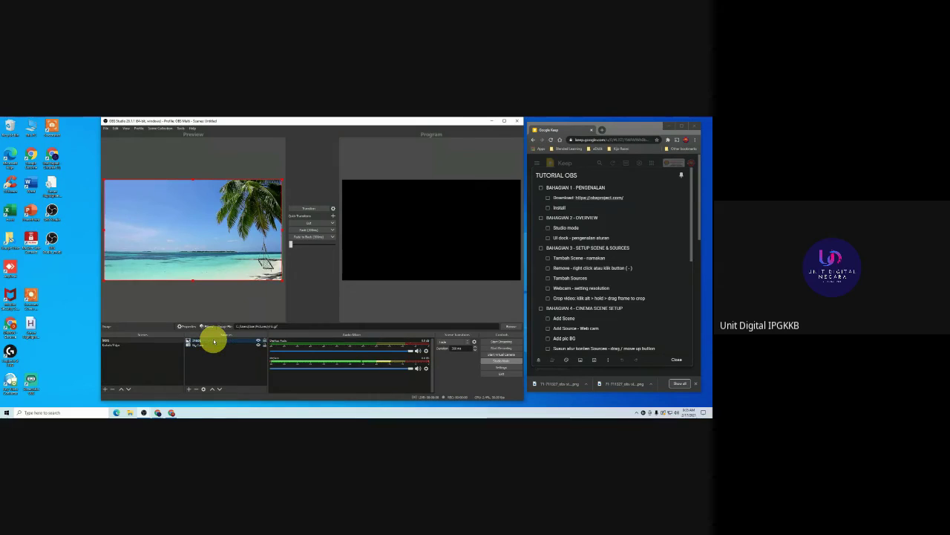
click(213, 345)
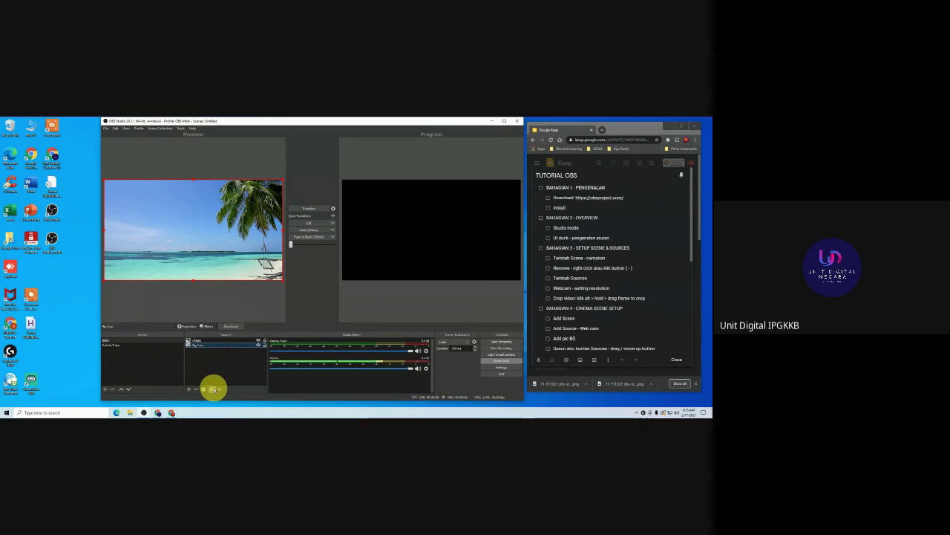
click(213, 389)
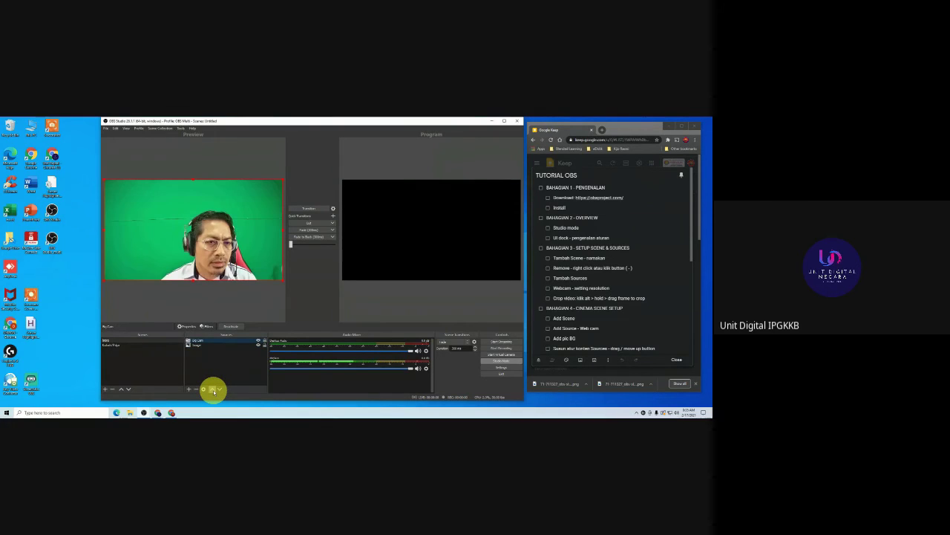
Shrink the beach image toward the lower-right corner of the canvas and raise it above Big Cam in the source order.
click(109, 181)
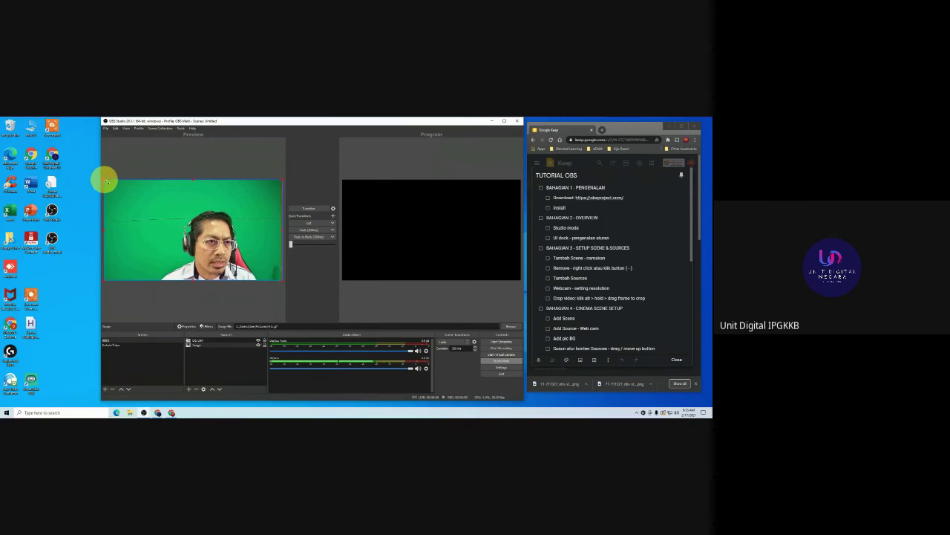
drag(109, 182, 168, 213)
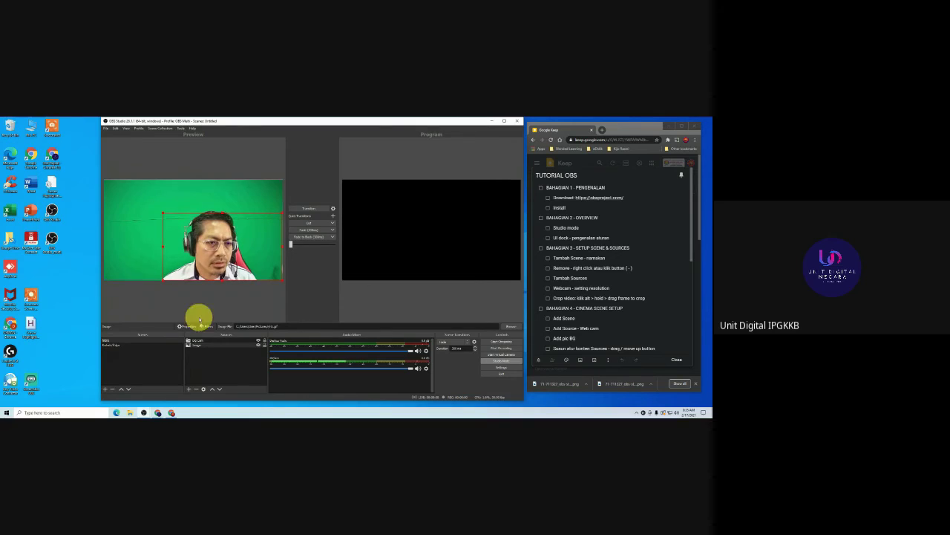
drag(206, 346, 201, 339)
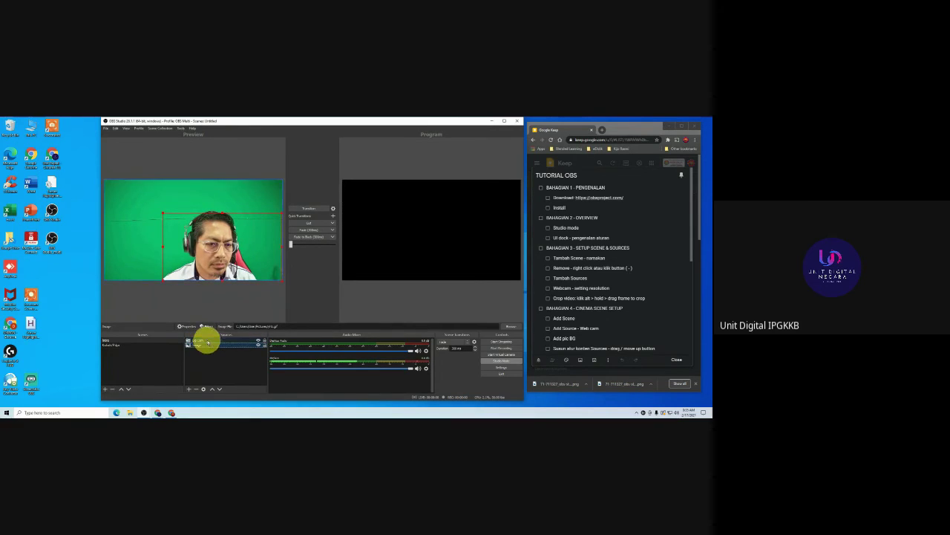
click(212, 388)
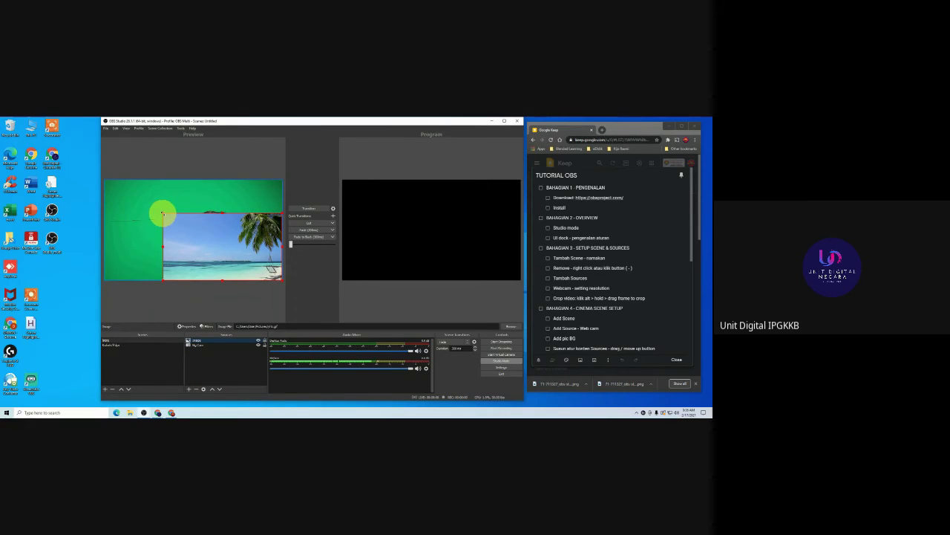
Shrink Big Cam toward the canvas's lower-right corner and enlarge the beach image to fill the whole canvas.
click(117, 187)
mouse_move(103, 181)
mouse_down()
mouse_move(156, 209)
mouse_move(111, 185)
mouse_up()
click(182, 229)
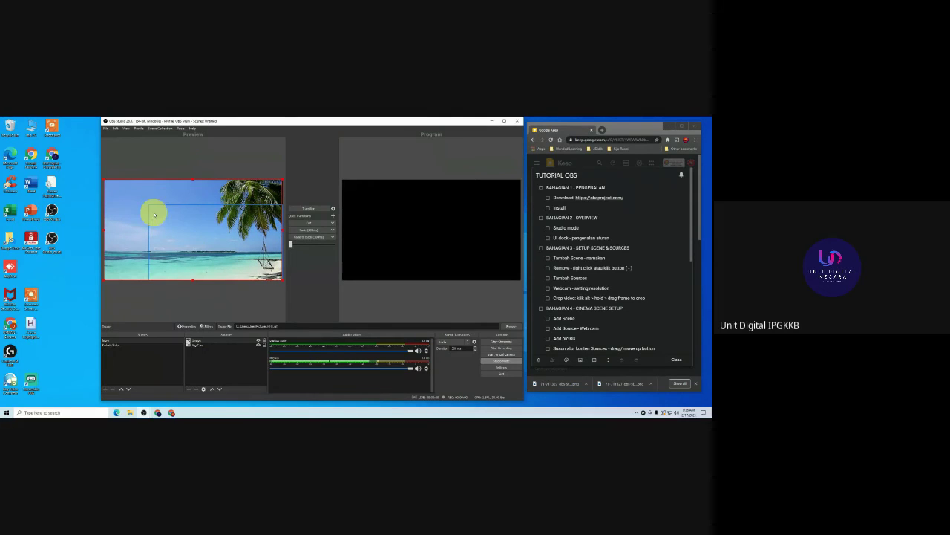
Move Big Cam above the beach image in the source order and shrink it to a smaller frame over the beach.
click(209, 344)
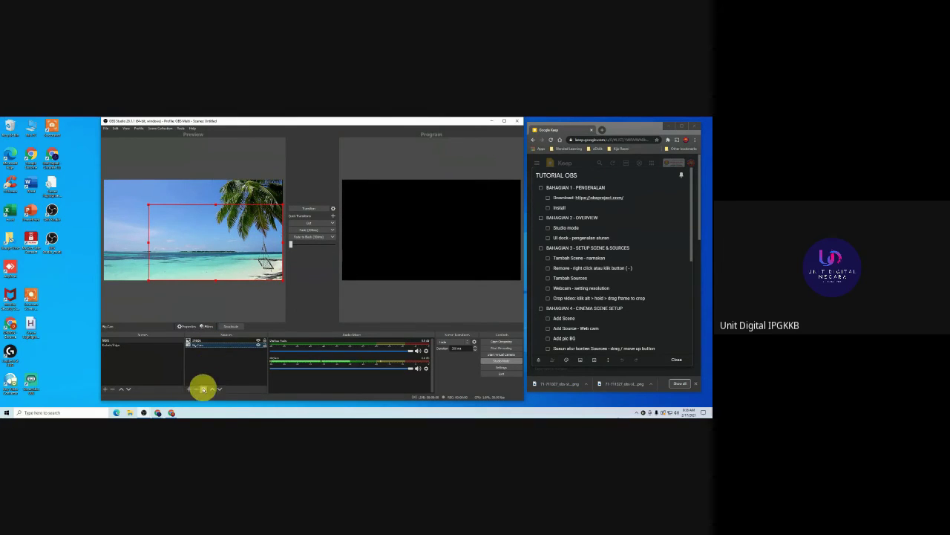
click(212, 389)
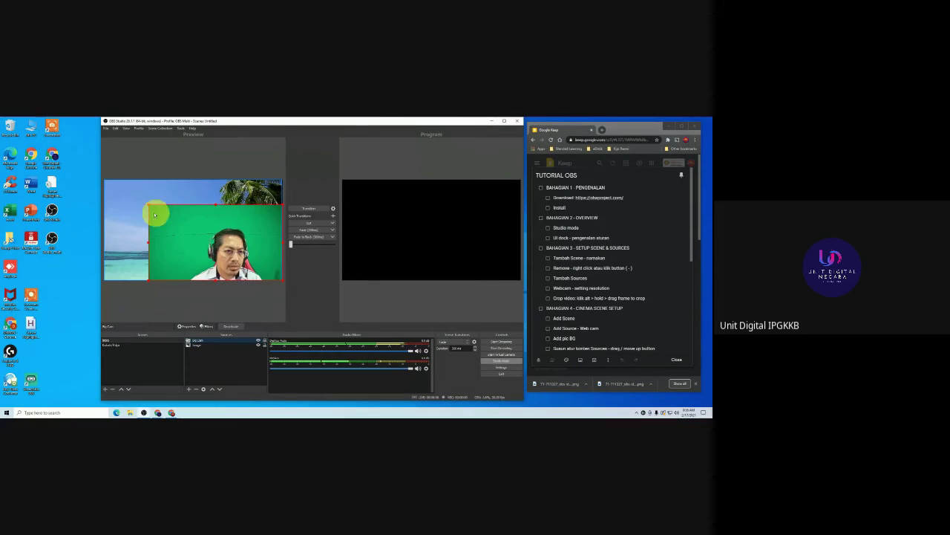
drag(150, 206, 192, 248)
scroll(589, 253, down, 1)
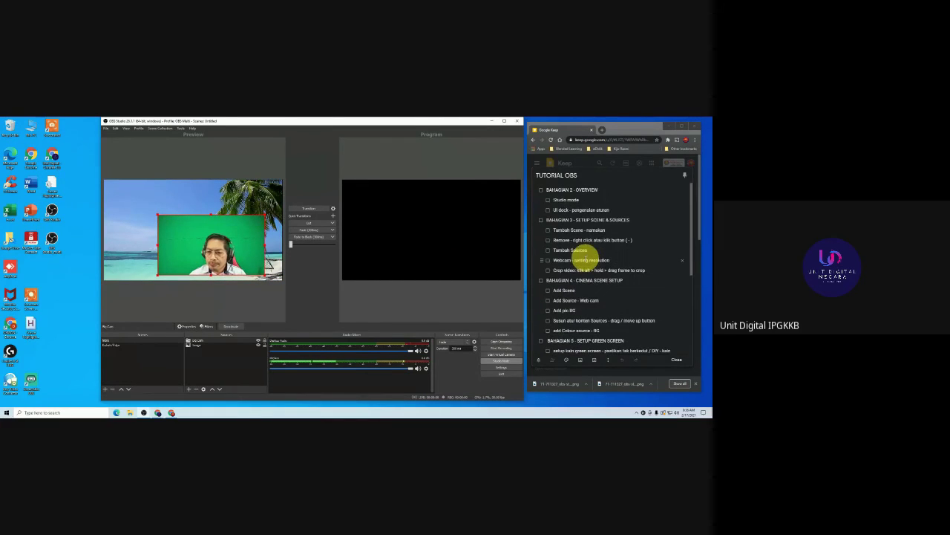
click(202, 264)
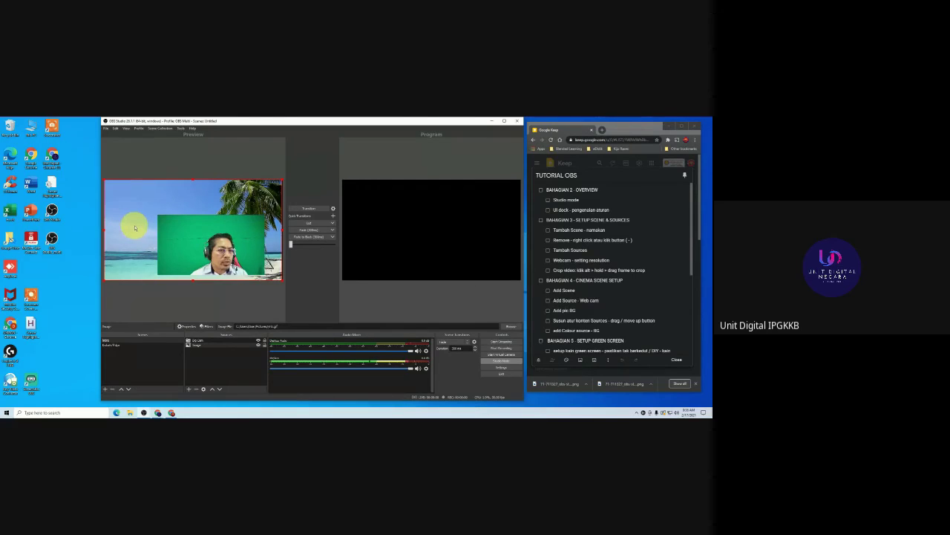
click(179, 243)
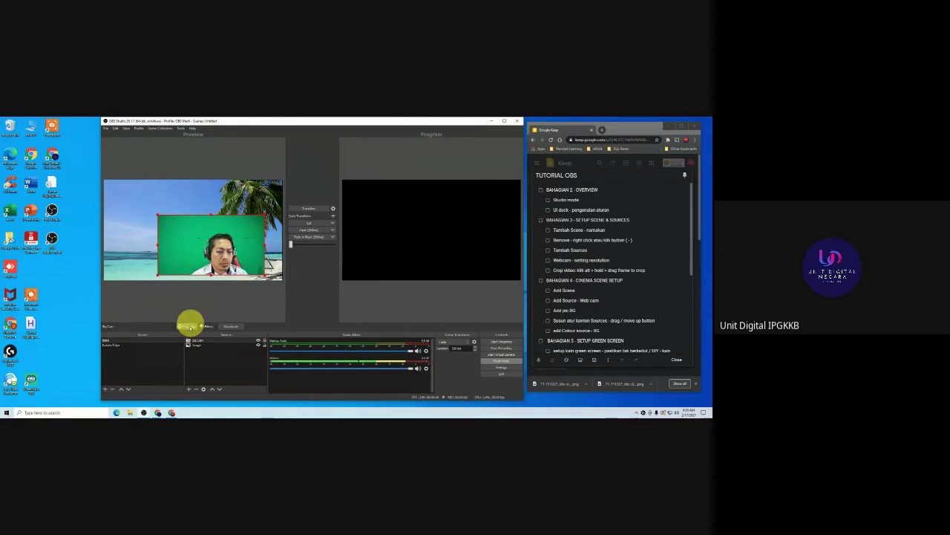
Add a new Color Source to the Intro scene and set its colour to a light yellow-green.
click(189, 389)
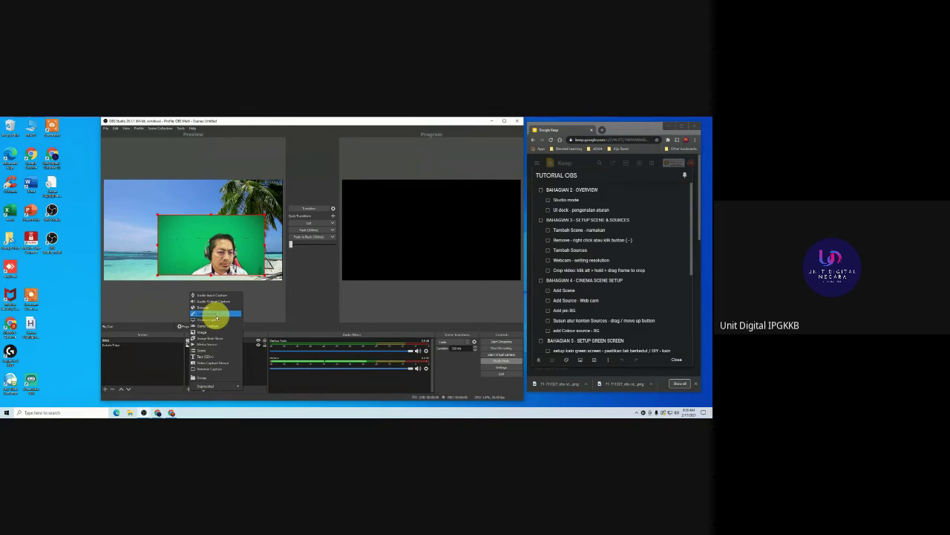
click(216, 314)
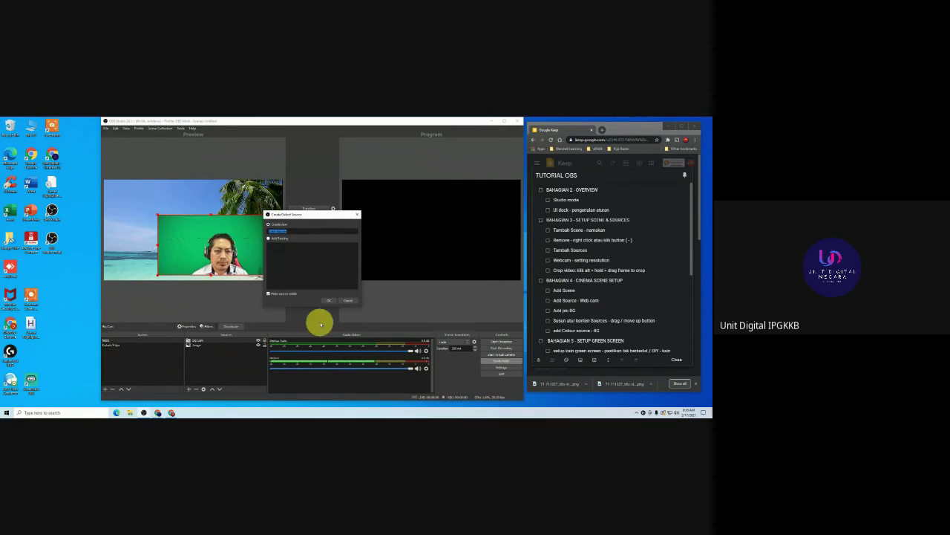
click(328, 301)
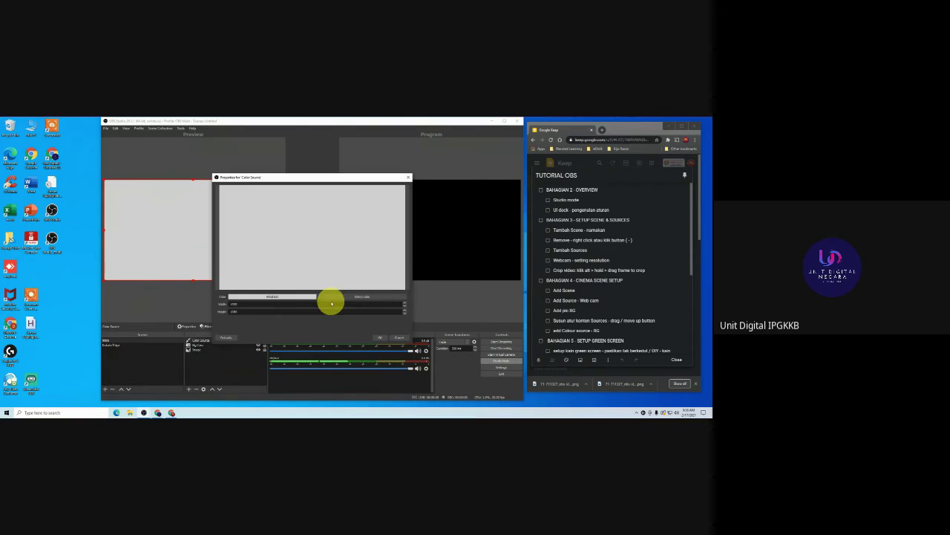
click(363, 296)
mouse_move(358, 235)
mouse_down()
mouse_move(354, 257)
mouse_move(347, 245)
mouse_move(356, 239)
mouse_move(357, 250)
mouse_up()
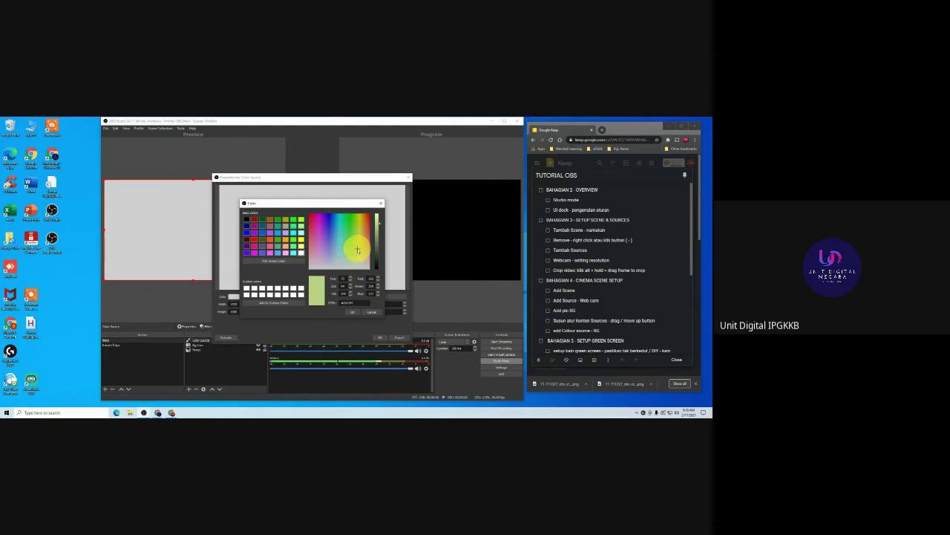
click(352, 312)
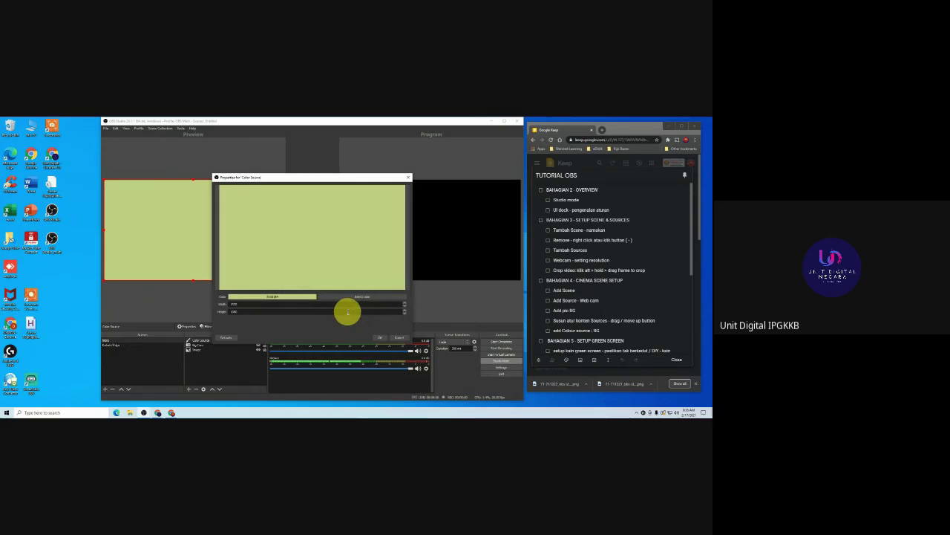
click(385, 336)
Raise Big Cam above the Color Source and shrink it into the lower-right corner of the canvas.
click(216, 248)
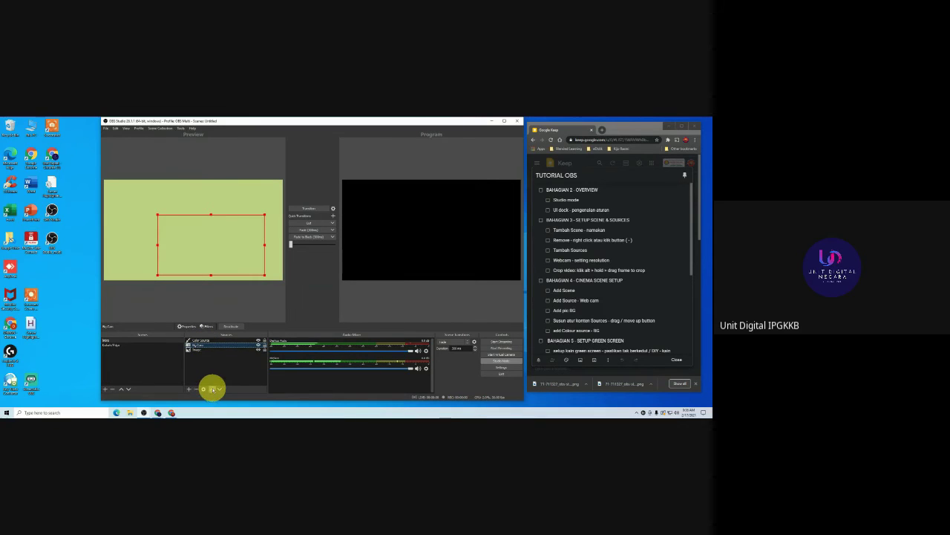
click(213, 389)
drag(211, 240, 227, 245)
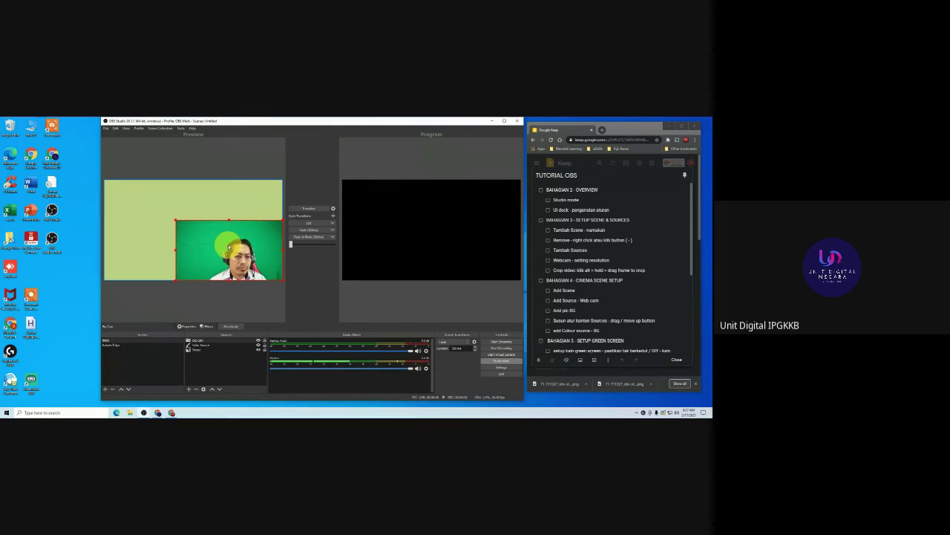
drag(176, 220, 234, 255)
click(163, 214)
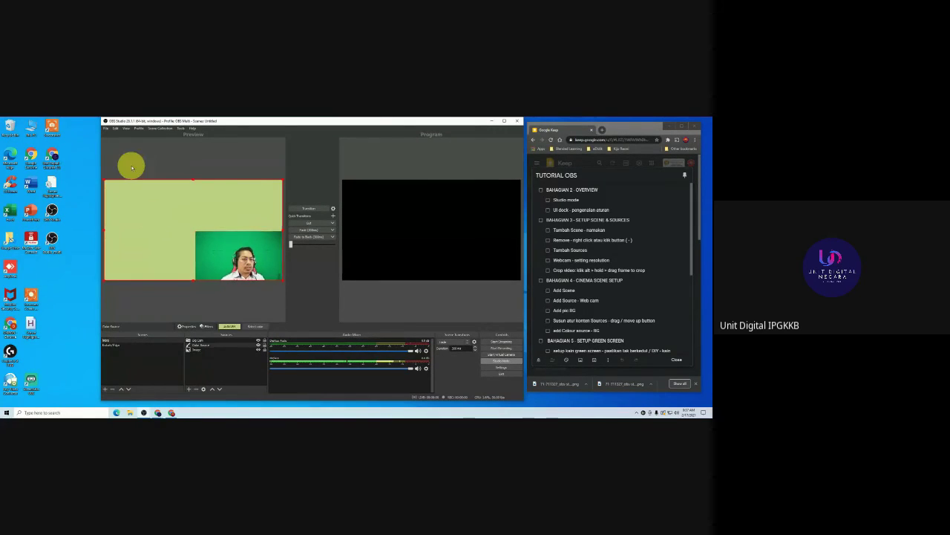
click(147, 216)
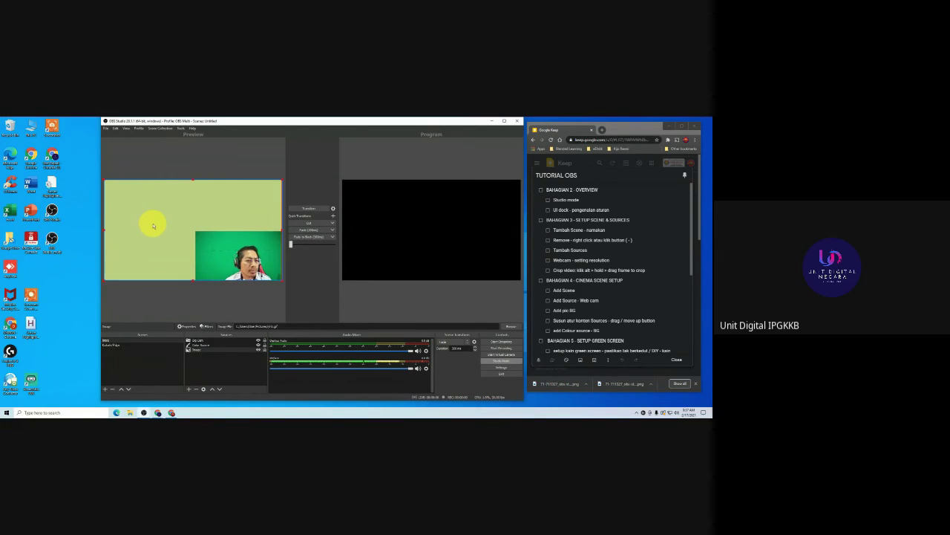
Hide and show the Color Source repeatedly to compare it with the beach image as a background.
click(229, 364)
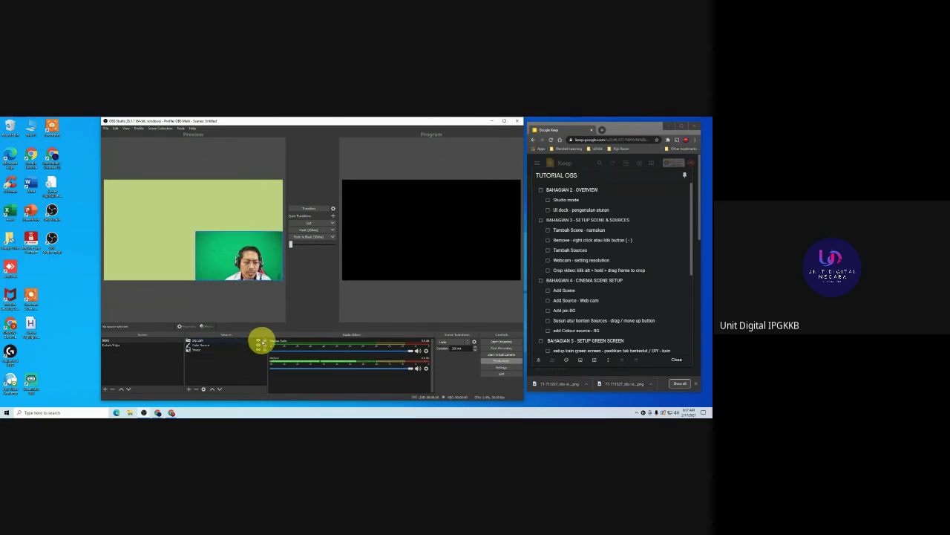
click(249, 346)
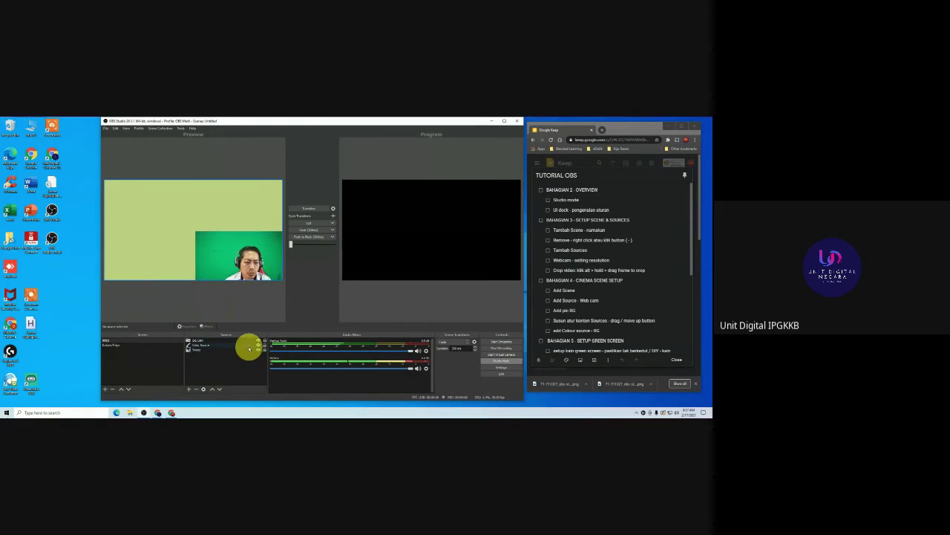
click(243, 347)
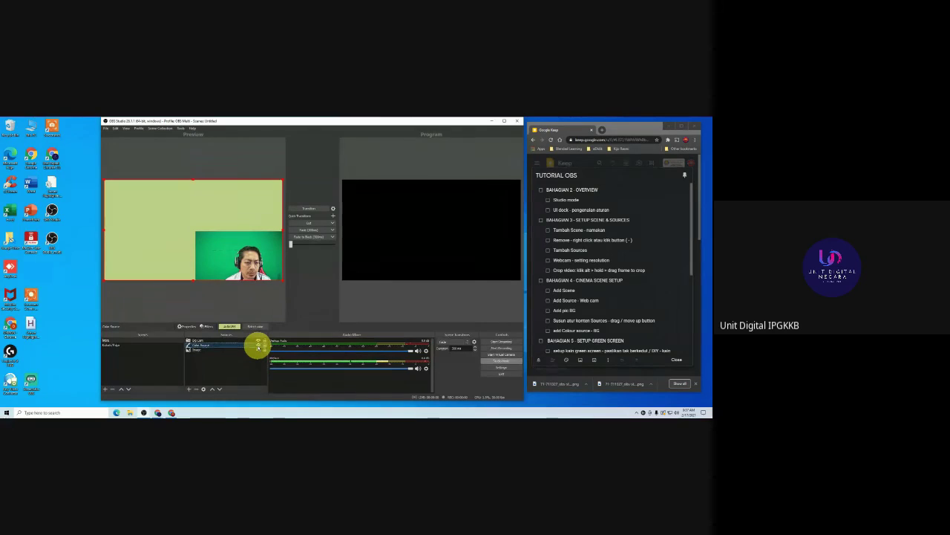
click(258, 346)
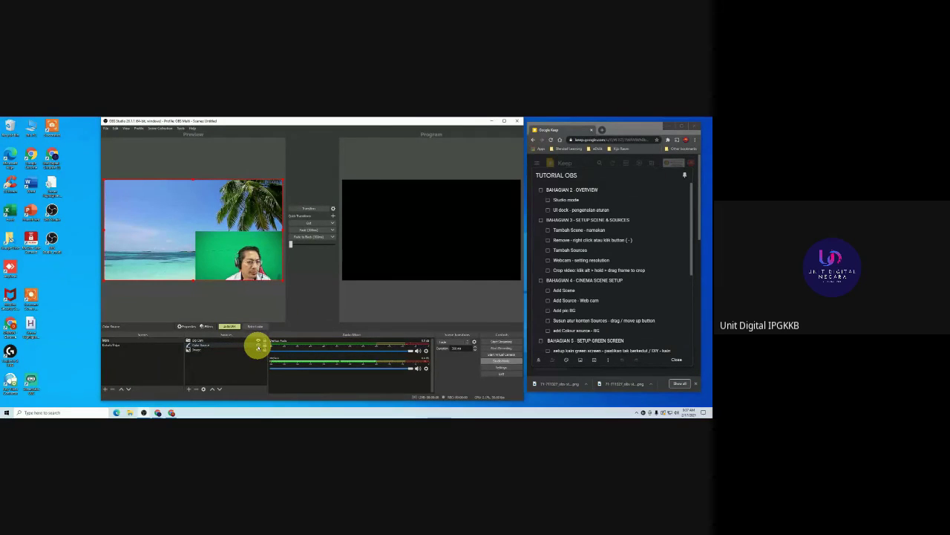
click(257, 346)
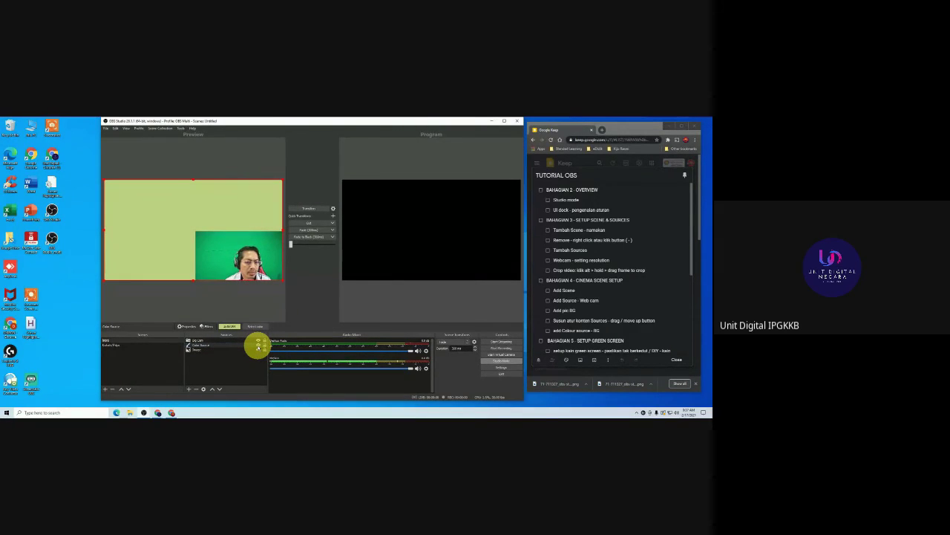
click(258, 346)
click(257, 346)
click(258, 346)
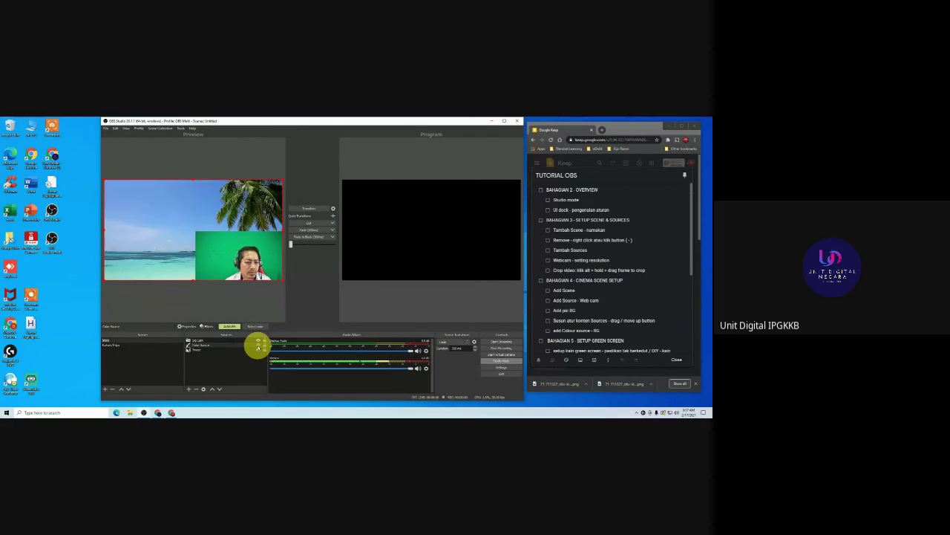
click(257, 346)
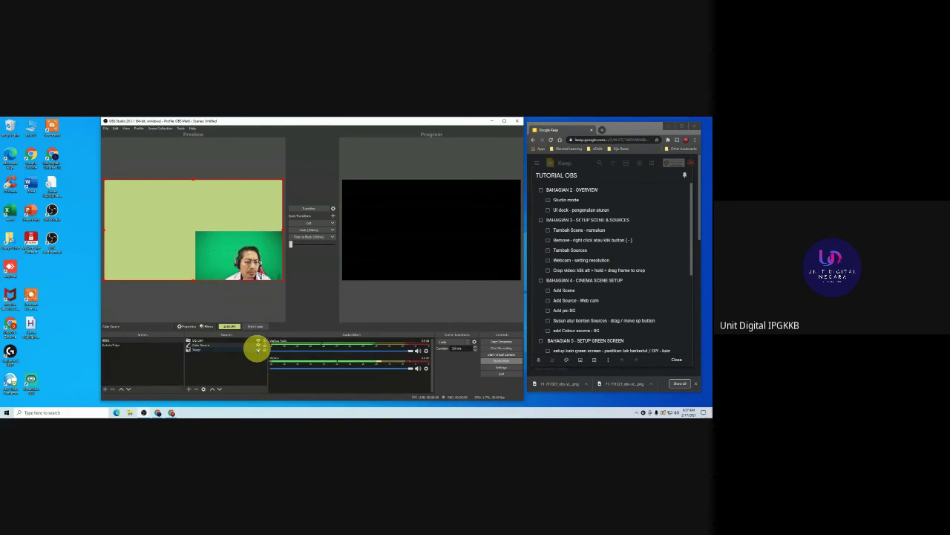
Hide both the Color Source and the beach image, and make both visible again.
click(258, 346)
click(258, 350)
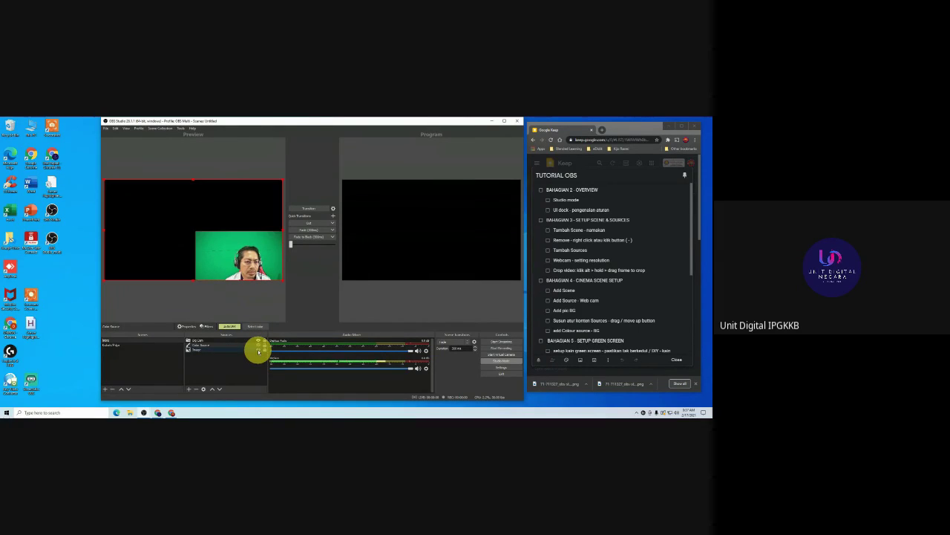
click(258, 350)
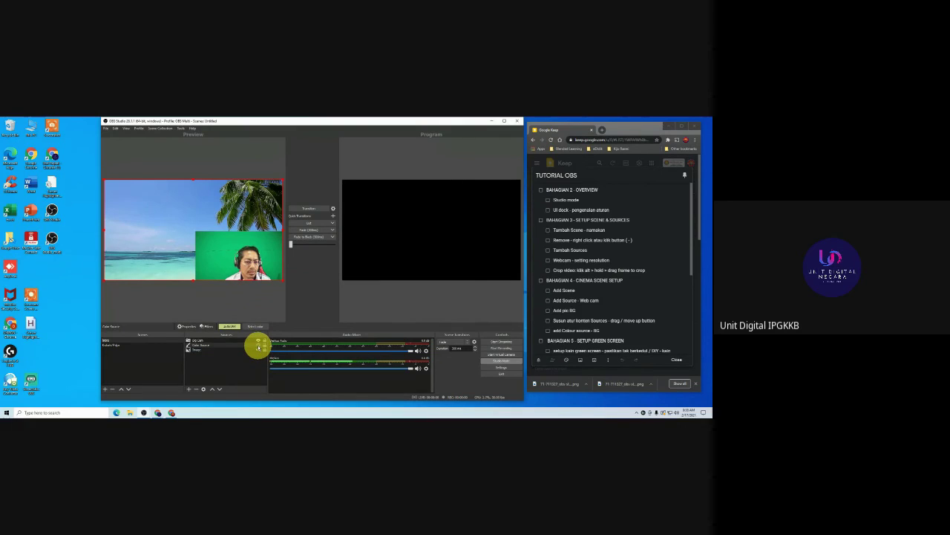
click(257, 346)
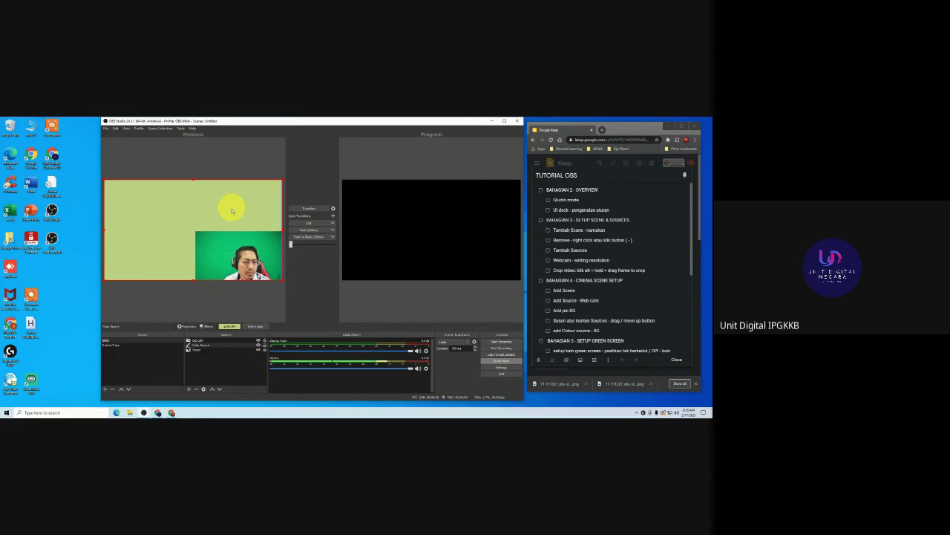
Shrink the Big Cam frame to about a third of the canvas width, keeping it in the lower-right corner.
click(238, 263)
mouse_move(239, 254)
mouse_down()
mouse_move(170, 237)
mouse_move(240, 253)
mouse_up()
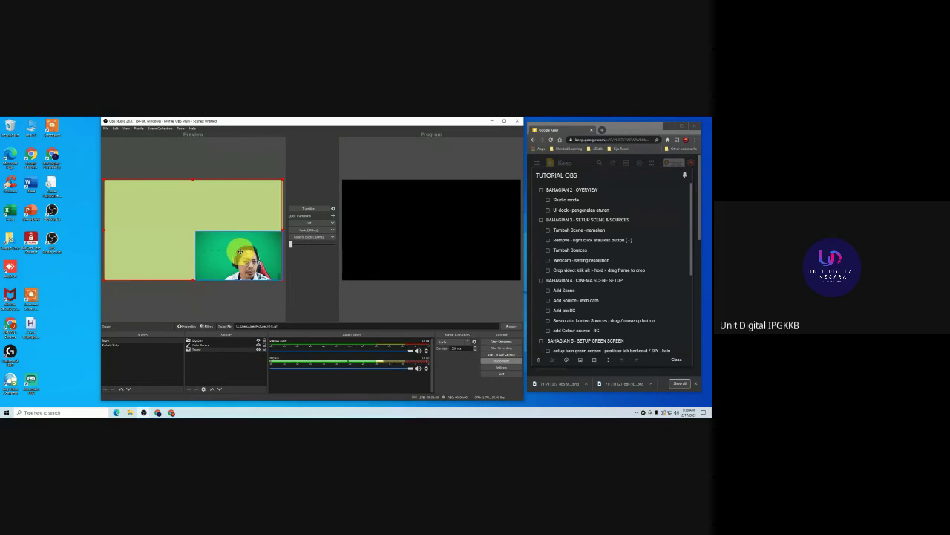
click(232, 252)
mouse_move(232, 253)
mouse_down()
mouse_move(227, 223)
mouse_move(223, 249)
mouse_move(232, 250)
mouse_move(224, 239)
mouse_move(232, 249)
mouse_up()
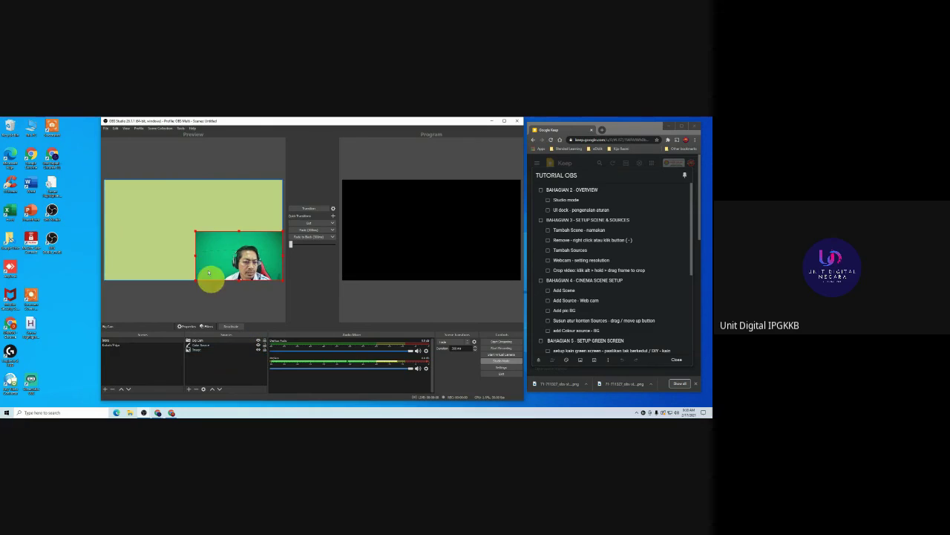
drag(195, 231, 225, 248)
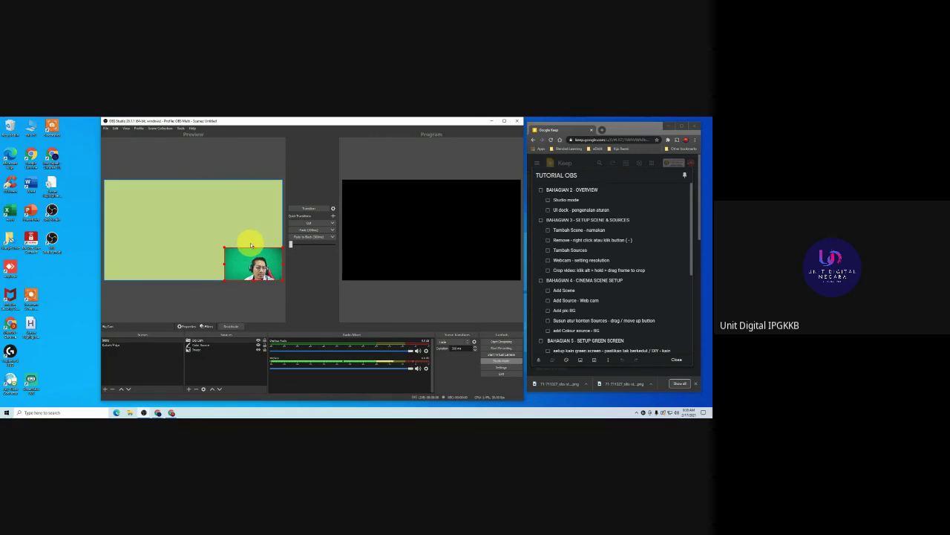
mouse_move(254, 260)
mouse_down()
mouse_move(197, 254)
mouse_move(260, 267)
mouse_up()
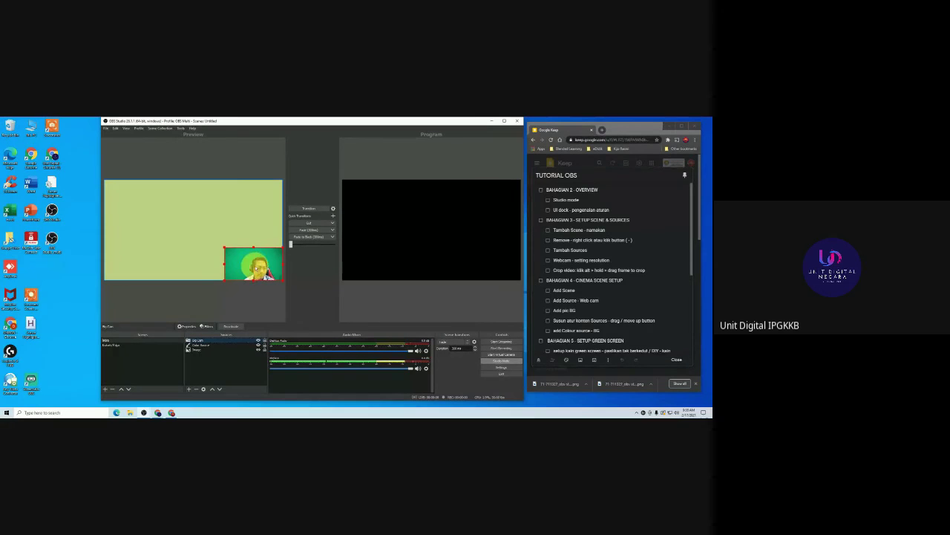
Lock the Big Cam source and try selecting it in the preview to test the lock.
click(265, 340)
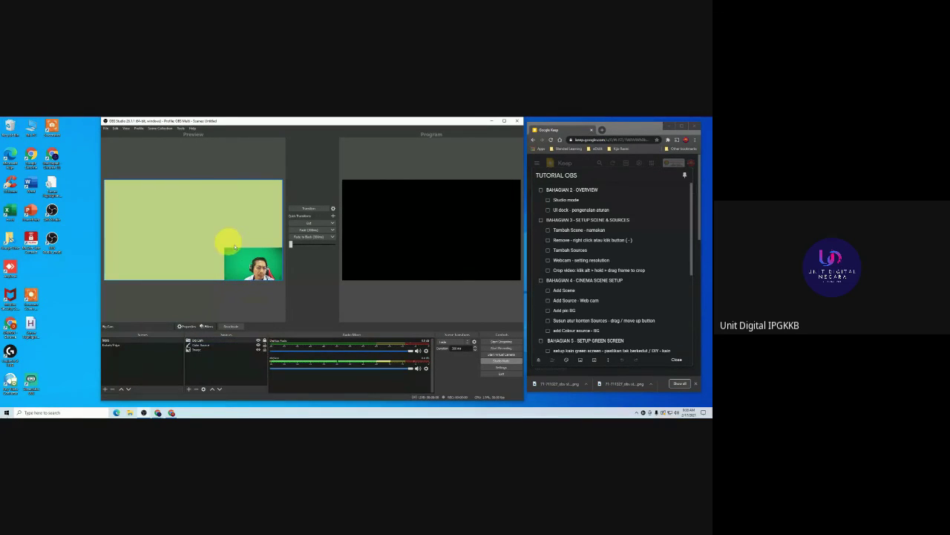
click(248, 265)
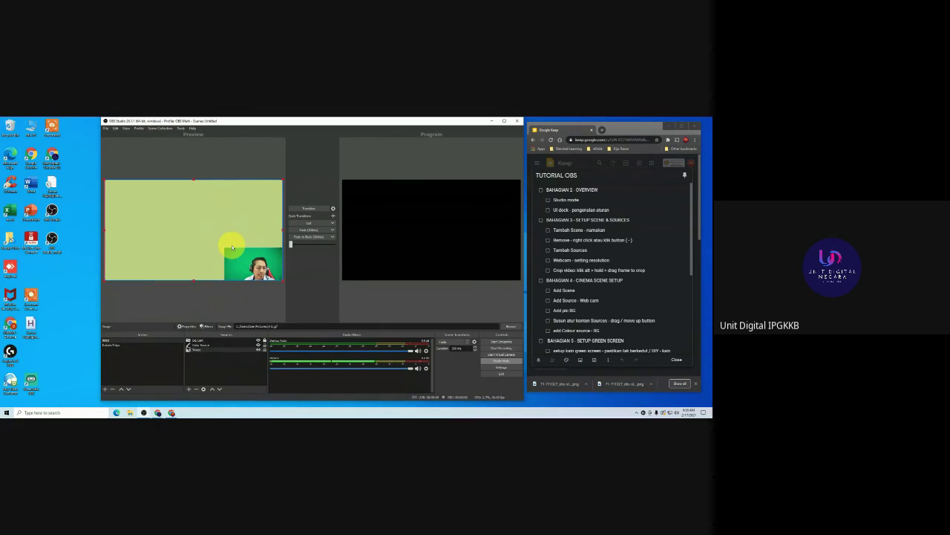
Hide the Color Source, lock both it and the beach image, and try moving them in the preview to test the locks.
click(258, 345)
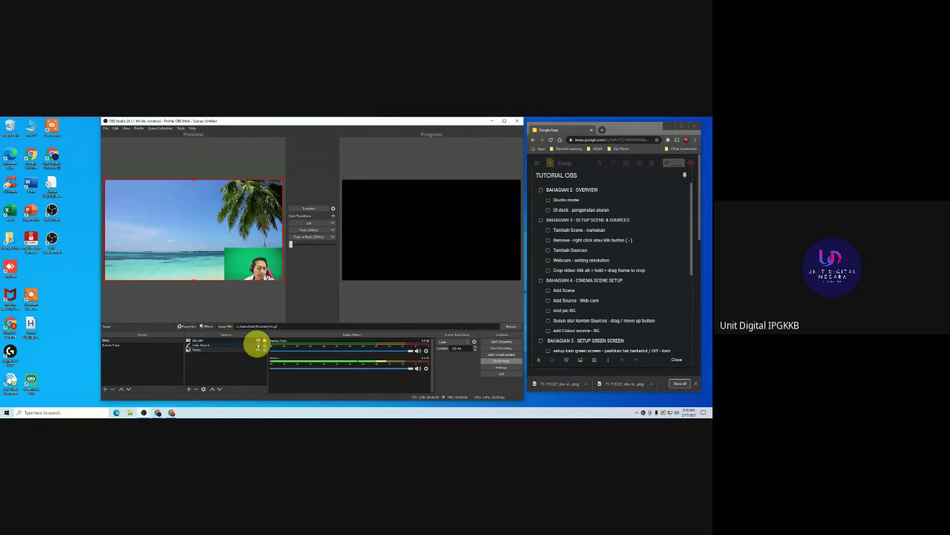
mouse_move(187, 230)
mouse_down()
mouse_move(208, 153)
mouse_move(166, 240)
mouse_move(110, 247)
mouse_move(170, 248)
mouse_move(187, 229)
mouse_up()
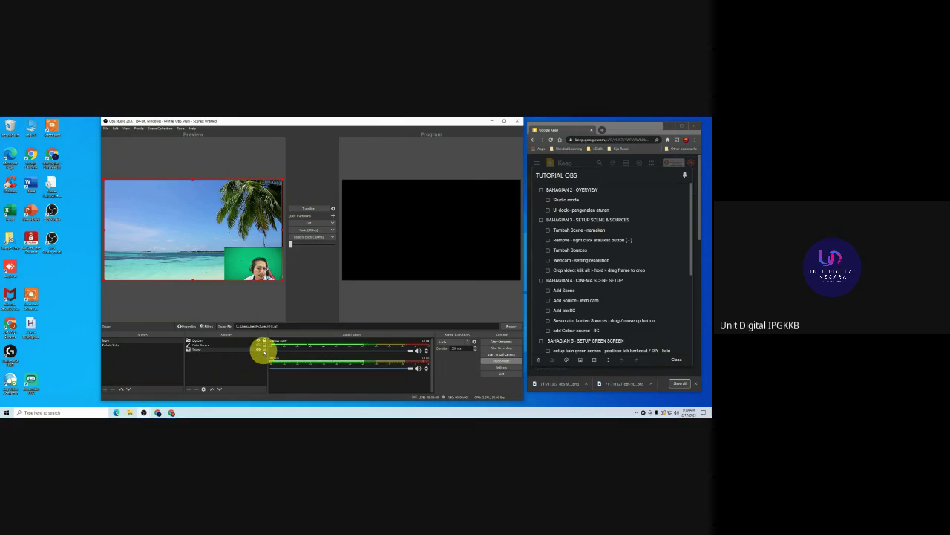
click(240, 344)
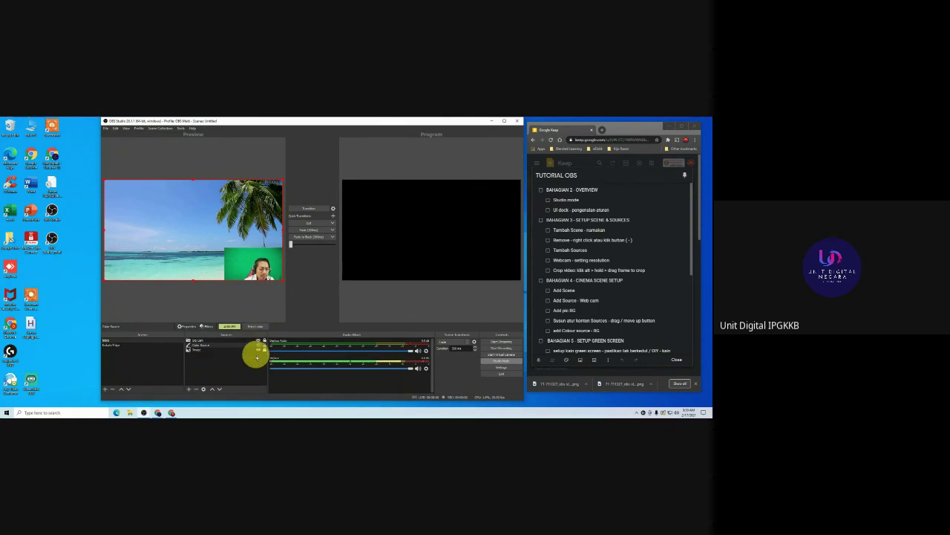
mouse_move(195, 250)
mouse_down()
mouse_move(193, 213)
mouse_move(190, 244)
mouse_up()
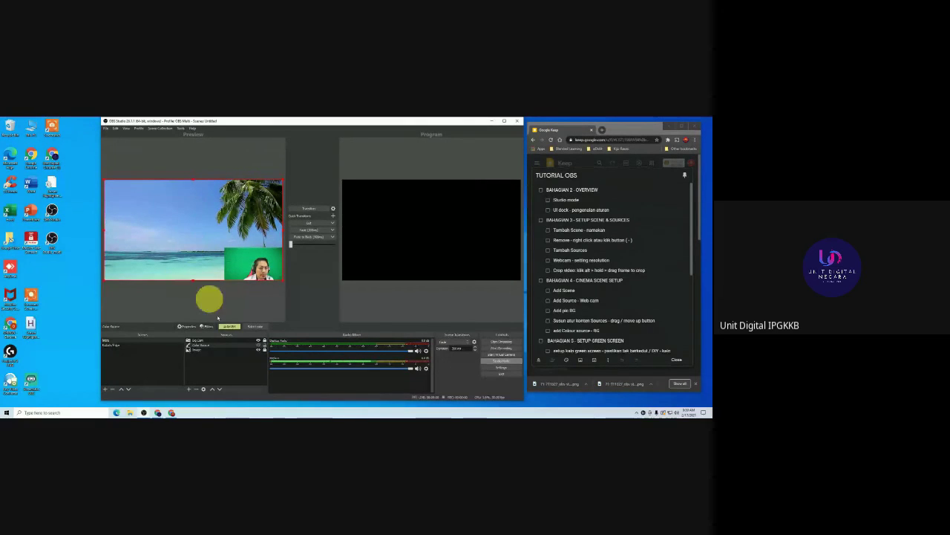
click(260, 346)
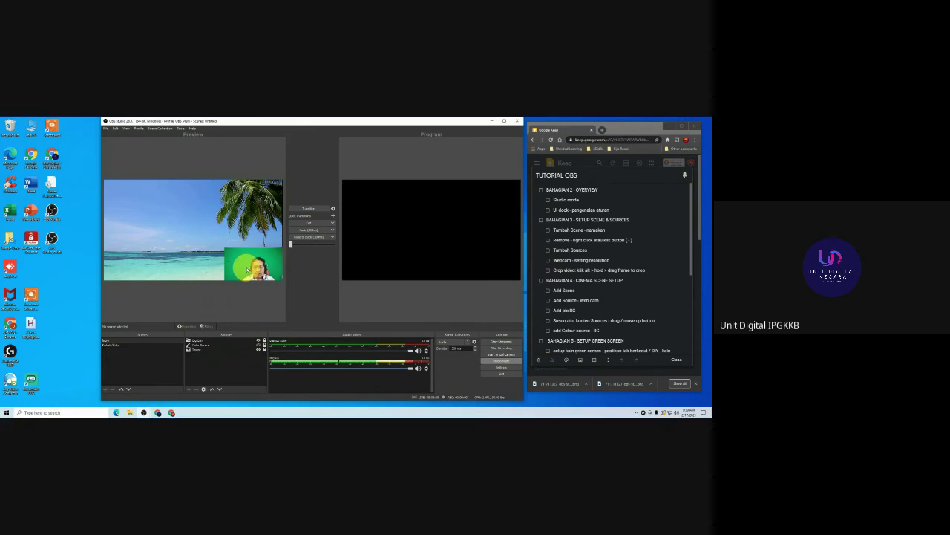
click(262, 349)
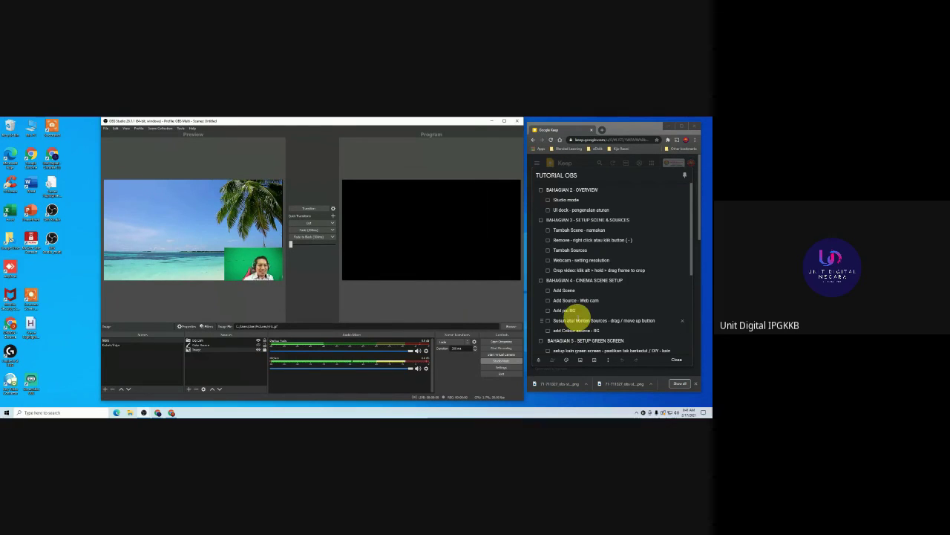
Review the TUTORIAL OBS checklist in Google Keep, covering the cinema scene setup, green screen setup and filter sections.
scroll(578, 315, up, 2)
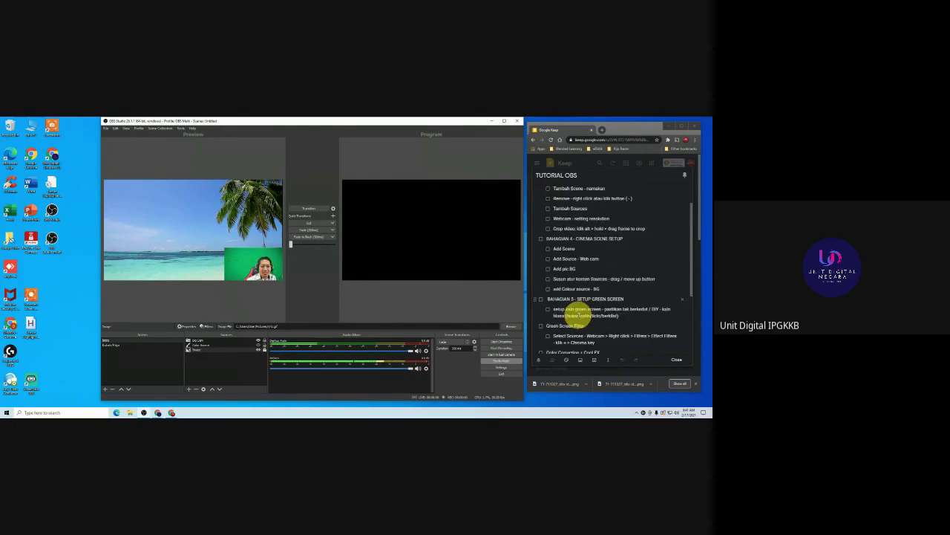
scroll(579, 315, down, 2)
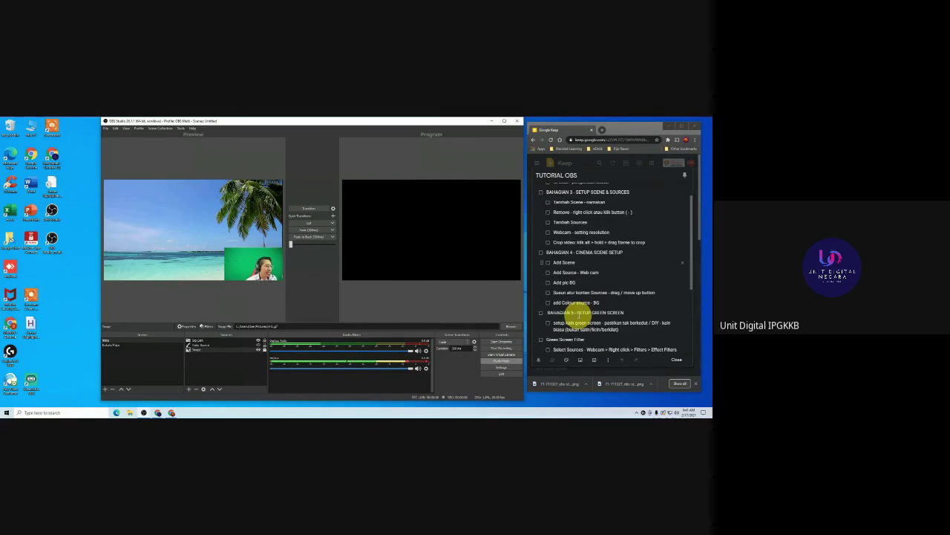
scroll(579, 314, down, 2)
scroll(579, 315, up, 2)
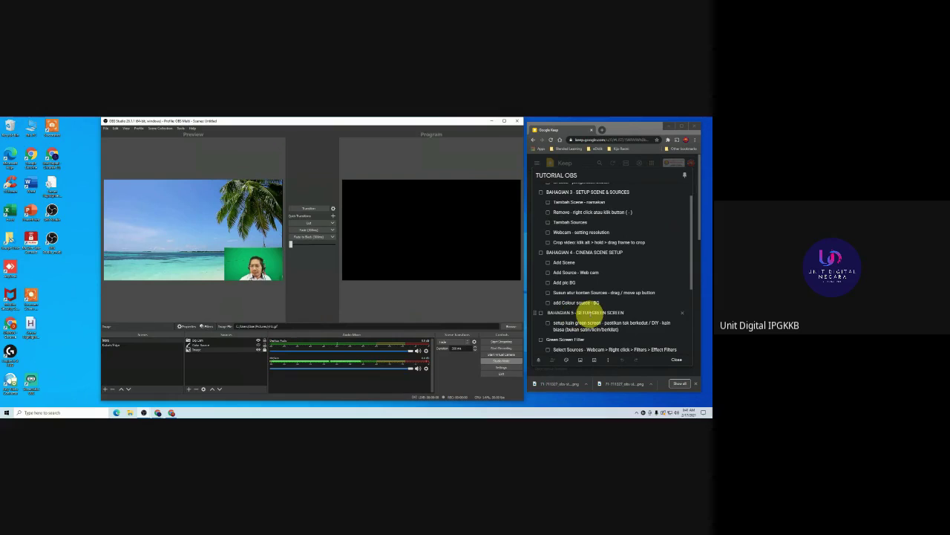
scroll(590, 330, up, 2)
scroll(578, 328, down, 2)
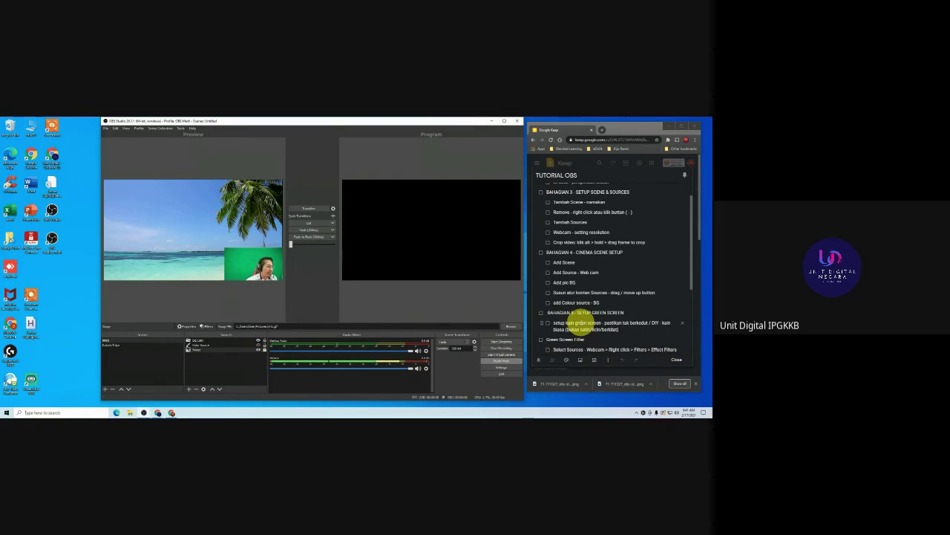
scroll(578, 324, down, 2)
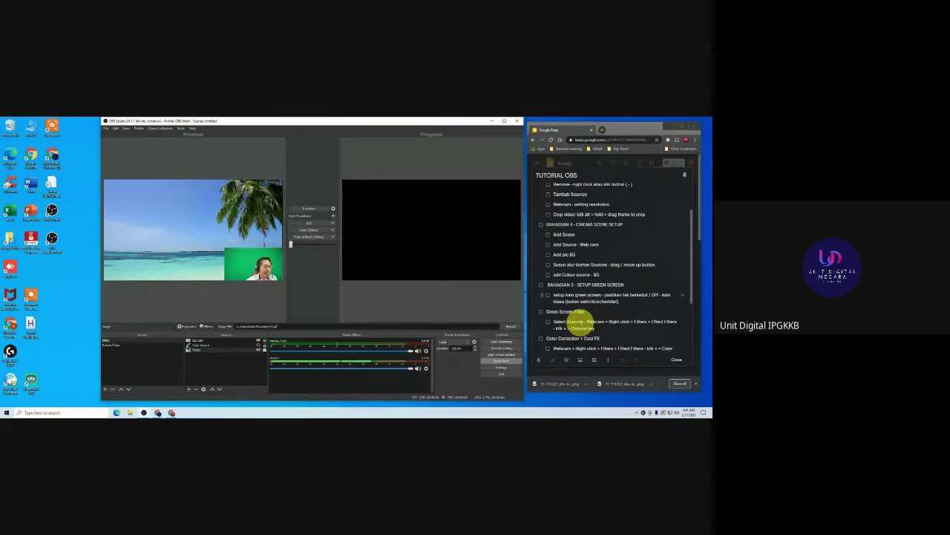
scroll(579, 320, up, 5)
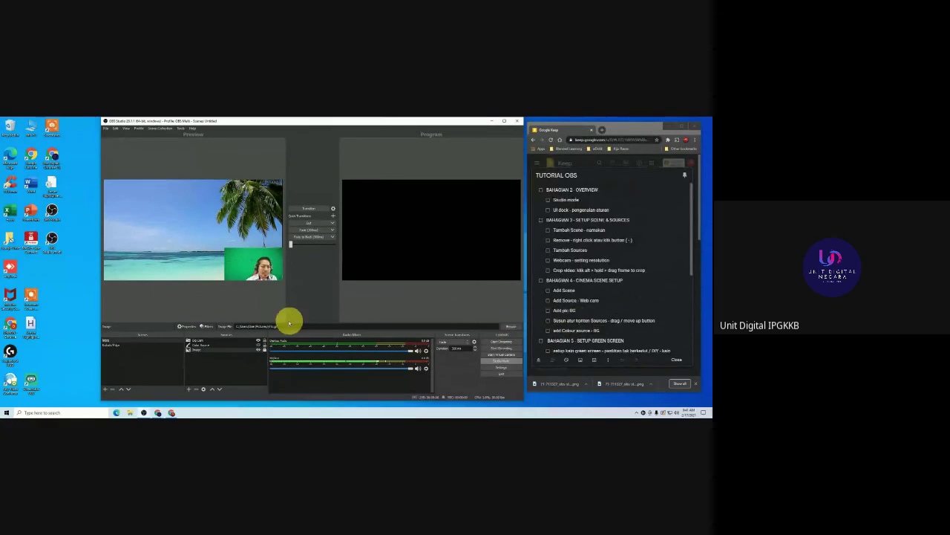